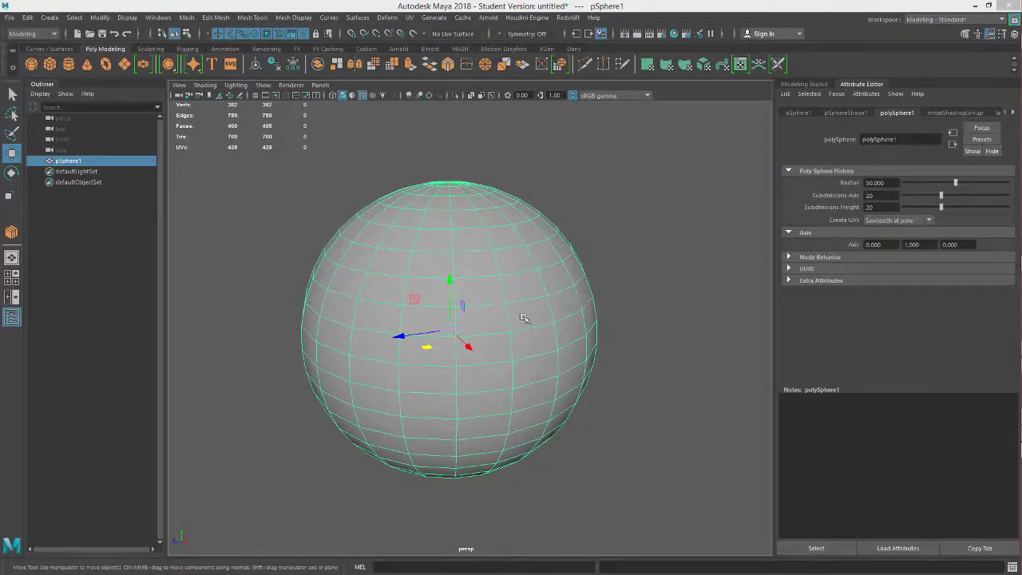
- In face mode, select one quad face near the sphere's centre and zoom in on it
alt+drag(487, 334, 645, 354)
alt+drag(531, 325, 503, 308)
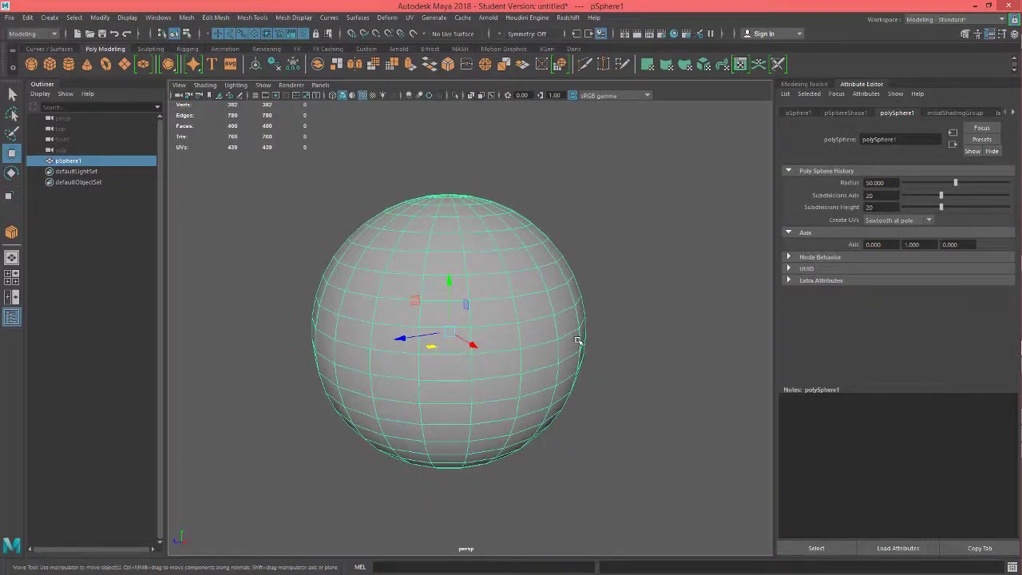
alt+drag(578, 341, 562, 370)
mouse_move(484, 272)
alt+mouse_down()
mouse_move(479, 285)
mouse_move(480, 276)
alt+mouse_up()
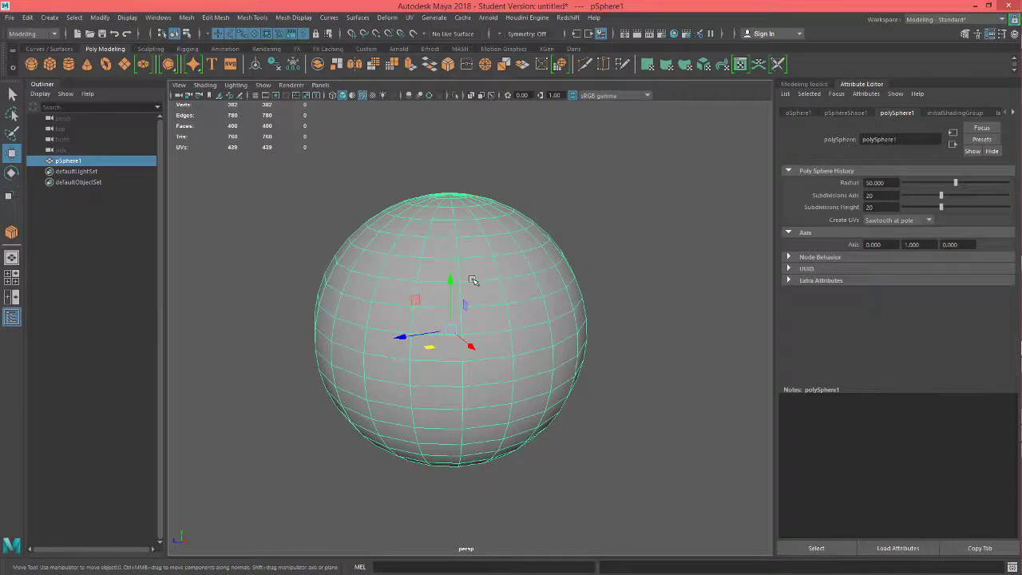
key(F11)
click(493, 323)
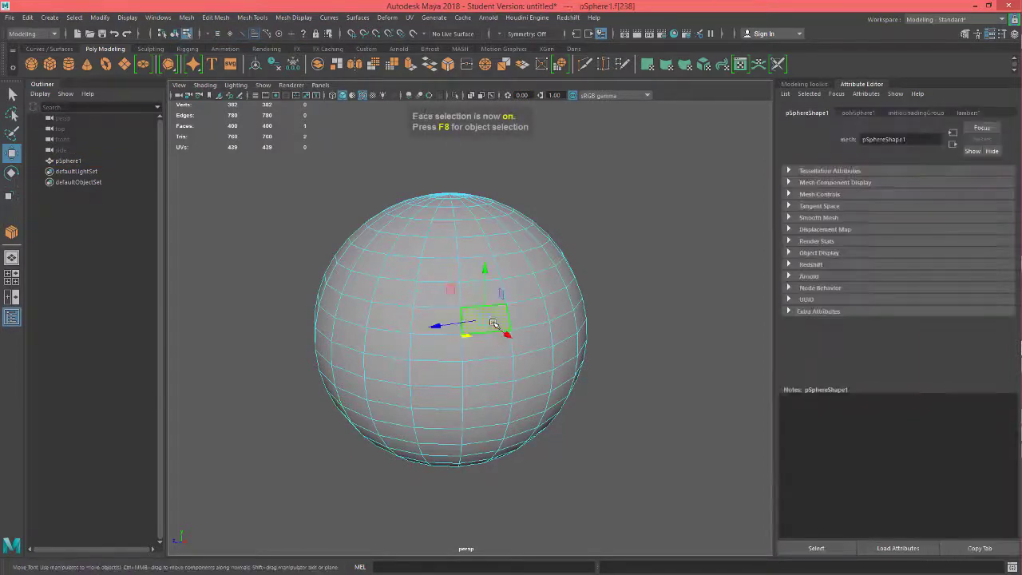
alt+drag(593, 338, 619, 363)
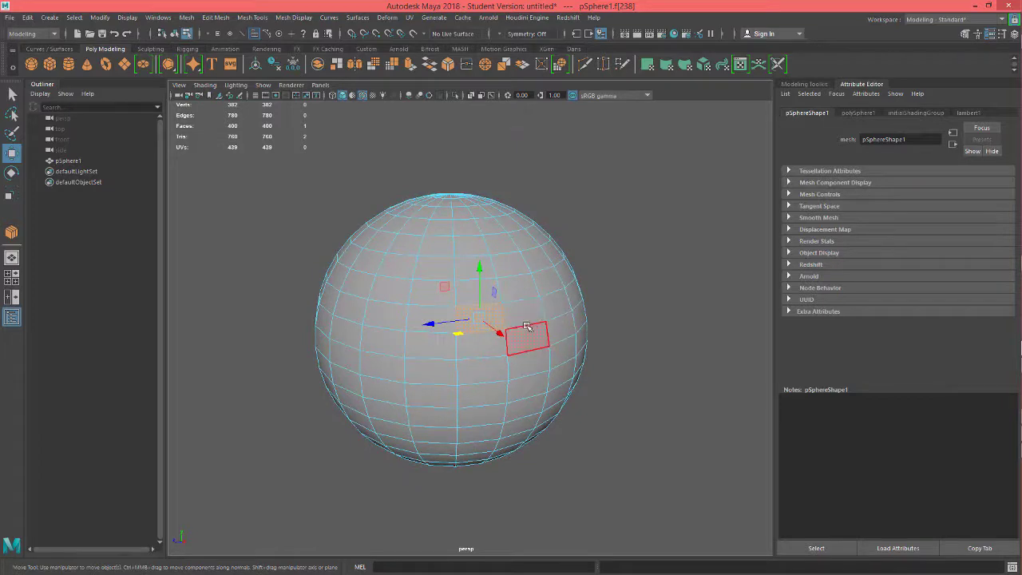
scroll(613, 355, up, 3)
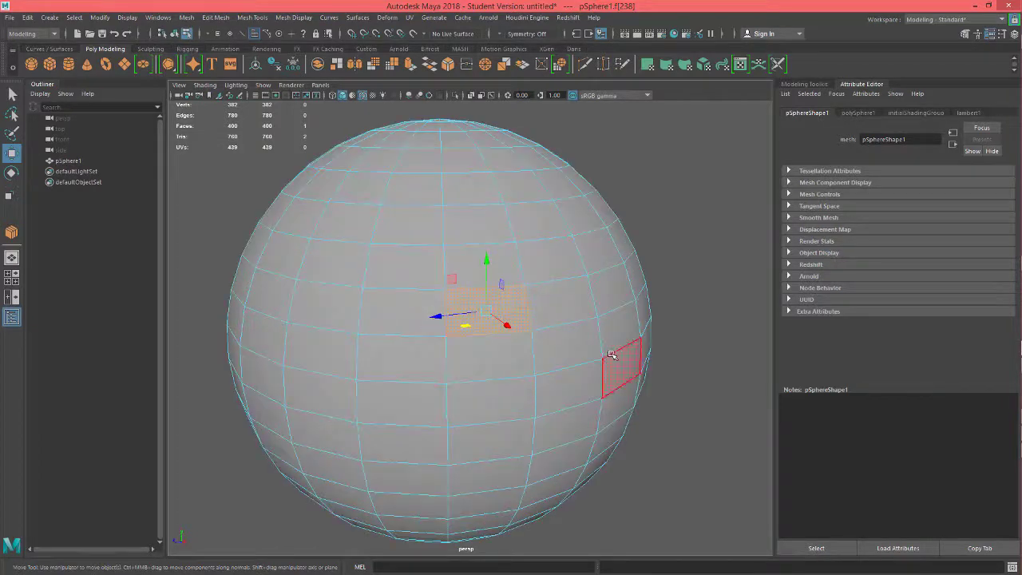
click(506, 291)
- Connect two vertices near the centre with a new edge using Modeling Toolkit's Connect
key(F9)
click(444, 290)
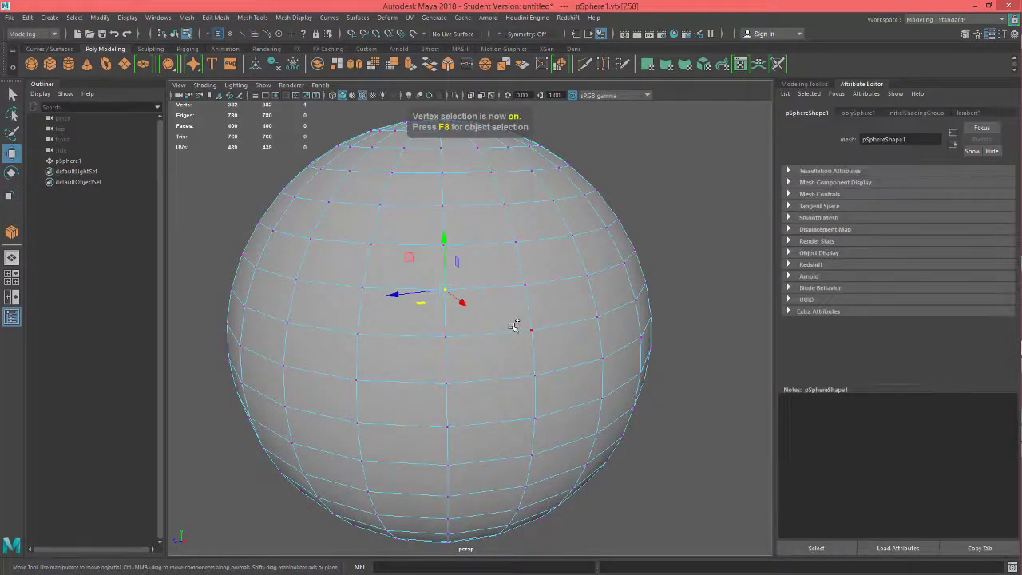
shift+click(534, 331)
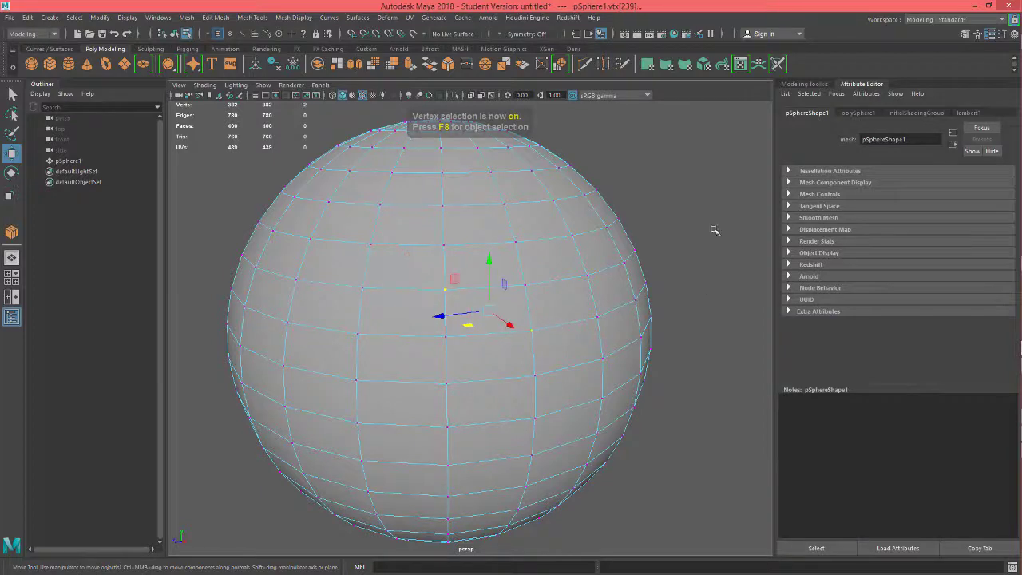
click(966, 34)
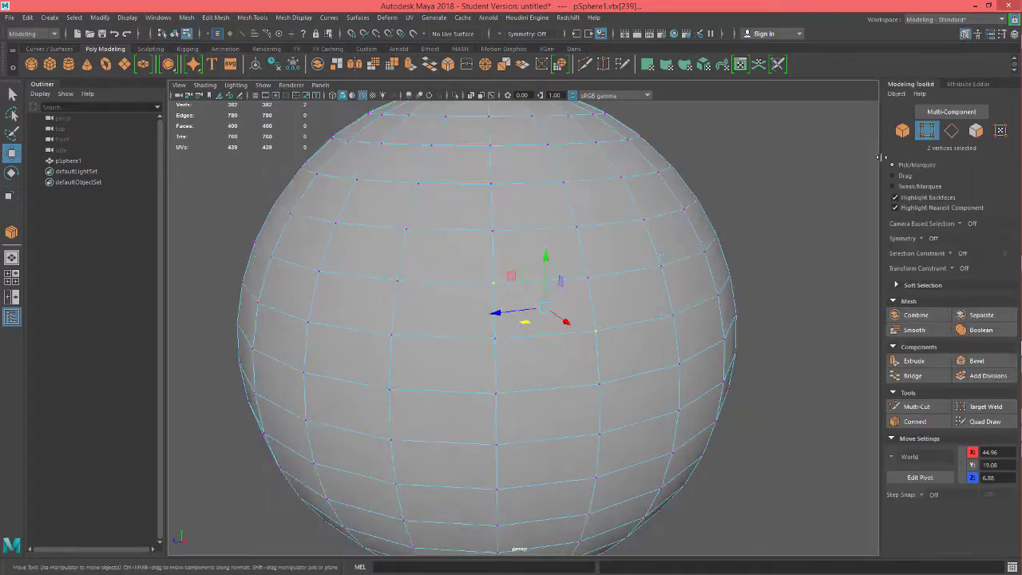
click(921, 423)
alt+drag(589, 359, 582, 358)
key(w)
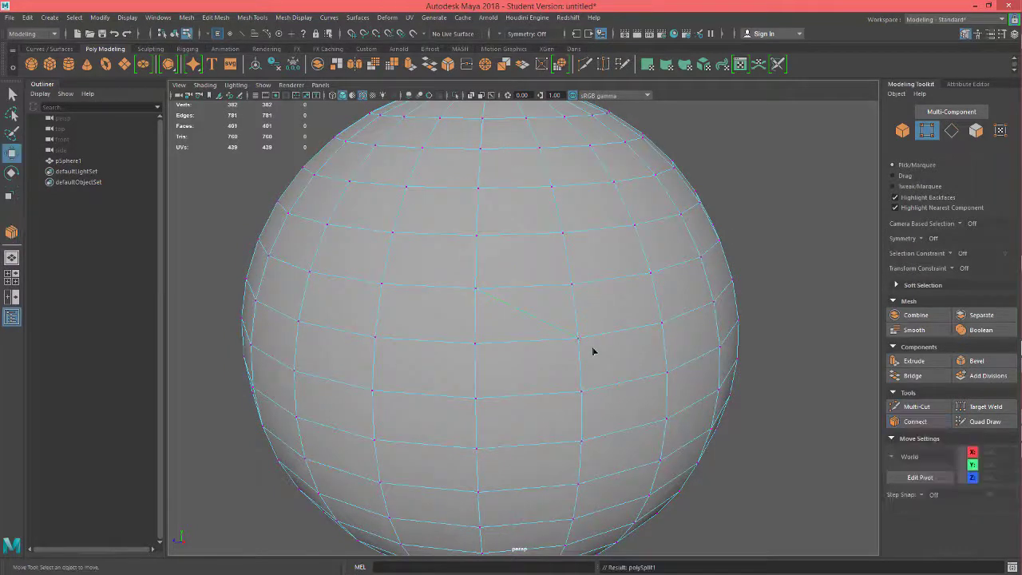
- Select the newly formed triangular face in face mode
alt+drag(508, 320, 490, 268)
right_drag(493, 299, 490, 288)
click(511, 302)
alt+drag(731, 317, 723, 322)
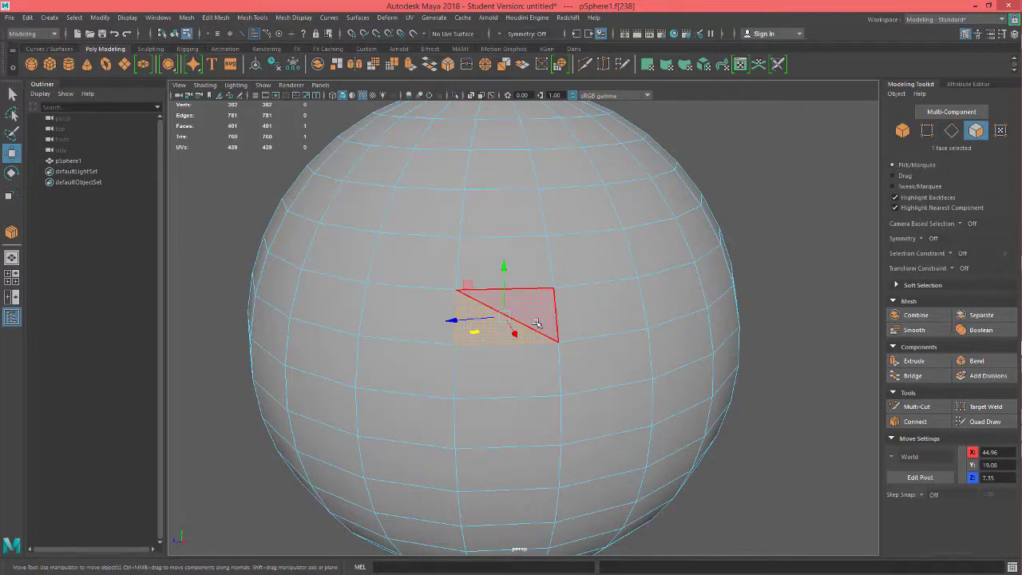
alt+drag(572, 348, 566, 335)
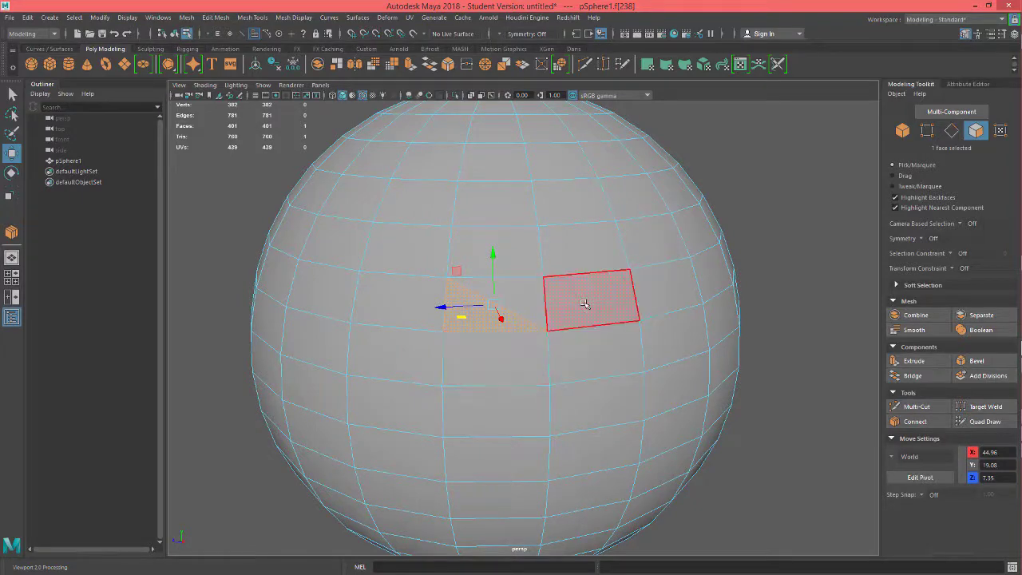
scroll(595, 291, down, 5)
alt+drag(559, 307, 547, 321)
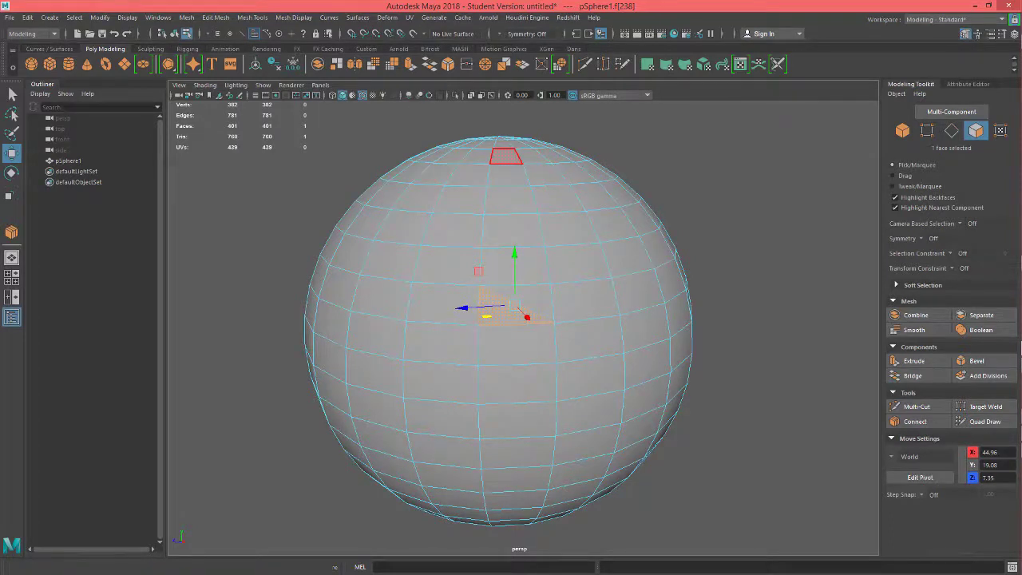
alt+drag(507, 156, 479, 171)
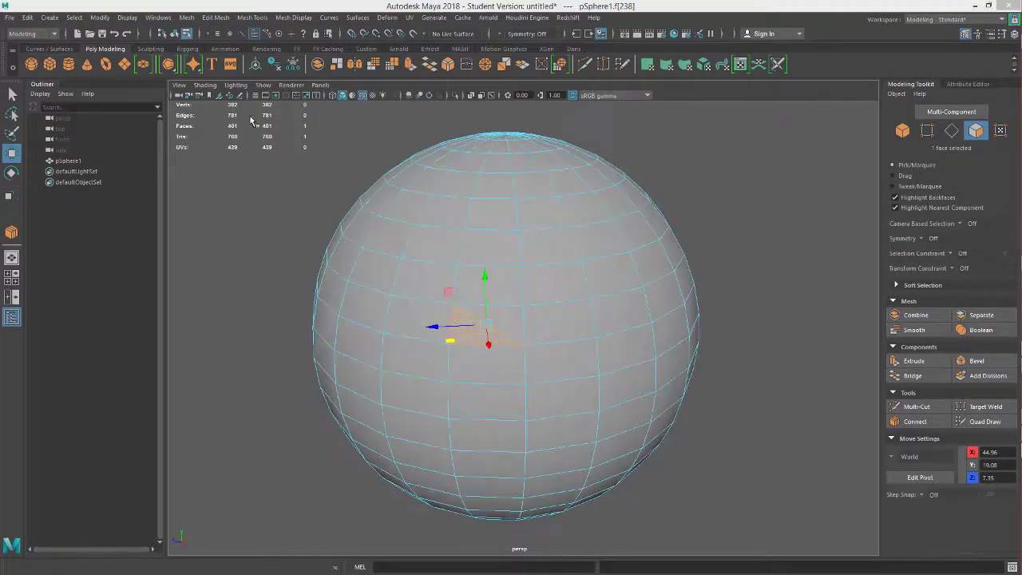
- Turn on Display > Polygons > Face Triangles for the sphere
click(126, 18)
mouse_move(202, 156)
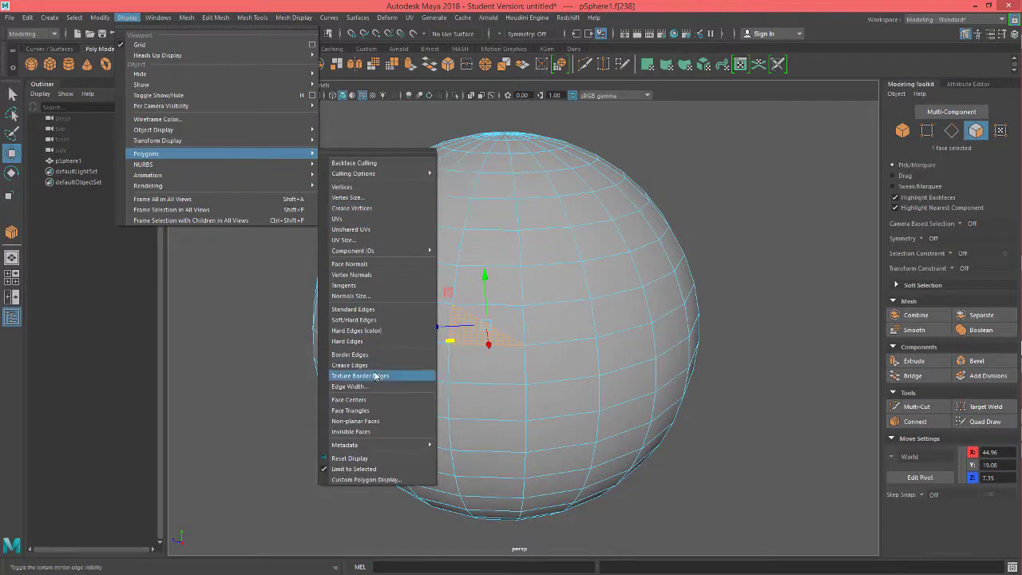
click(372, 409)
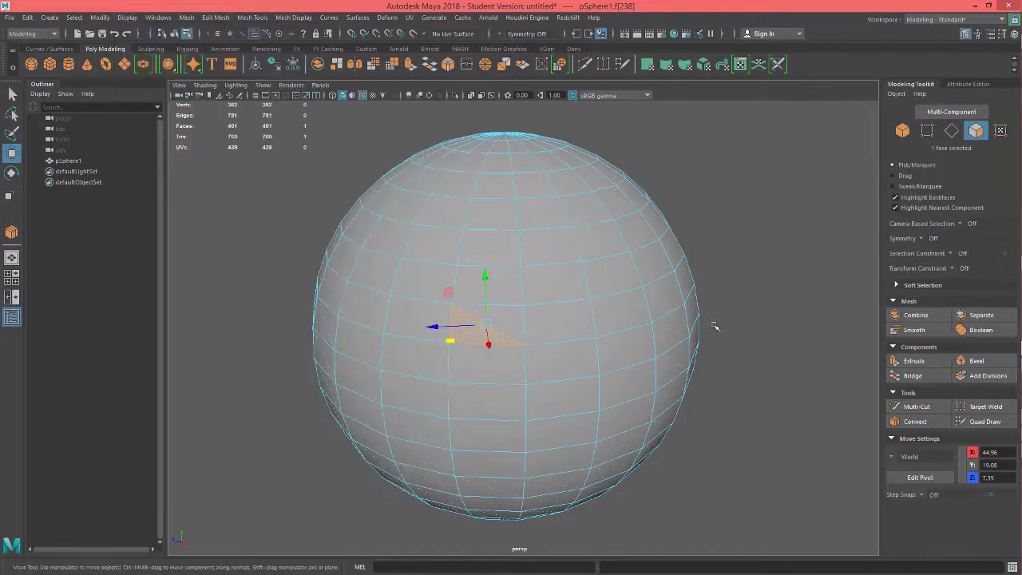
alt+drag(714, 327, 682, 322)
alt+right_drag(682, 322, 647, 295)
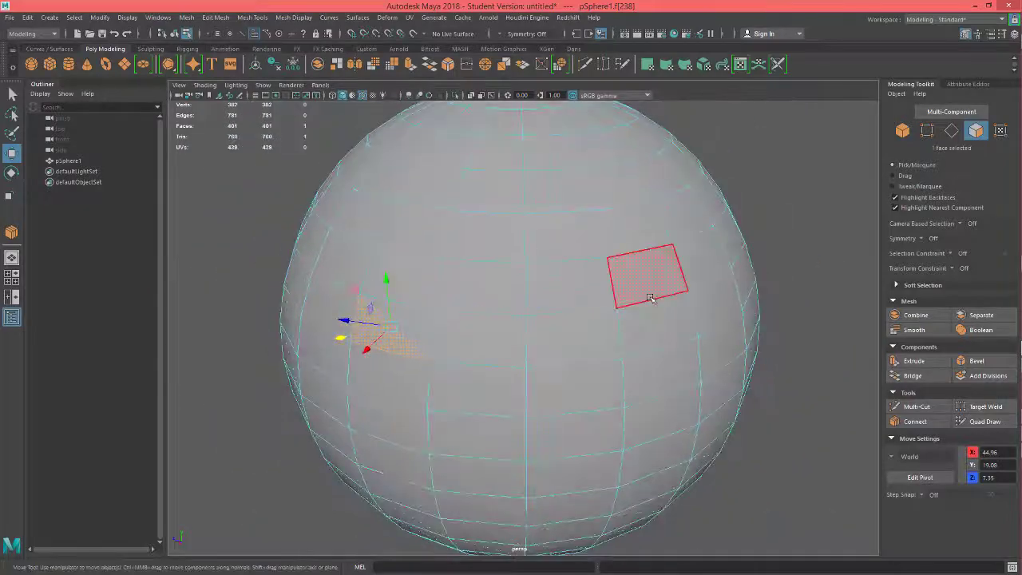
- Switch to wireframe (4) and tumble around to inspect the triangulation, including the top pole
key(4)
alt+drag(787, 293, 816, 288)
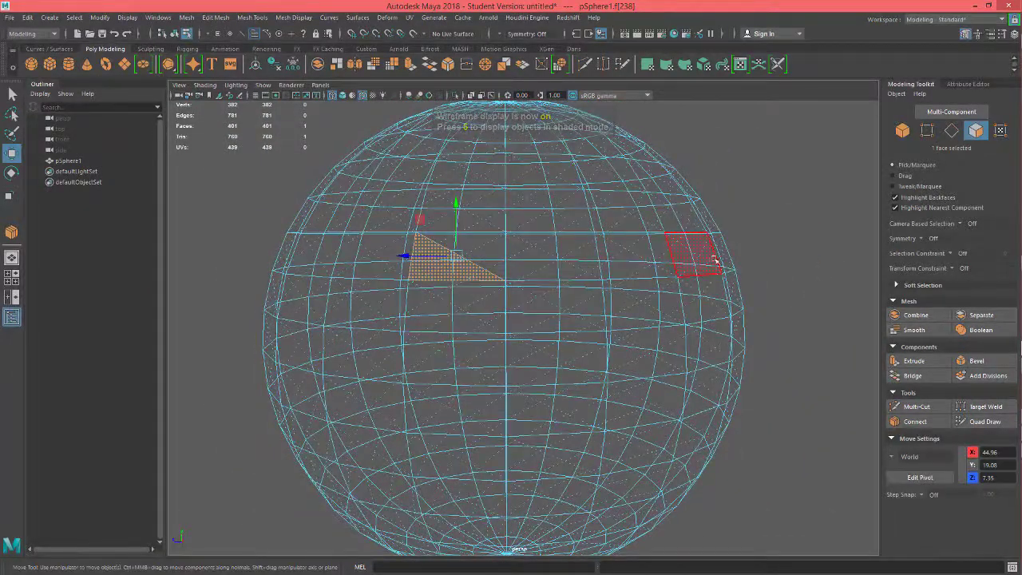
alt+drag(732, 264, 662, 283)
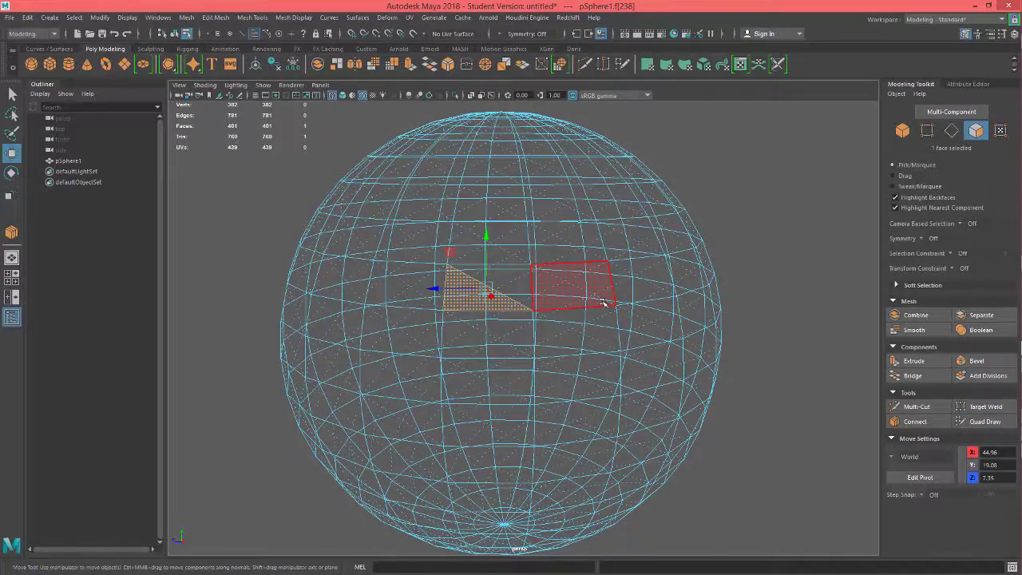
alt+drag(602, 302, 623, 327)
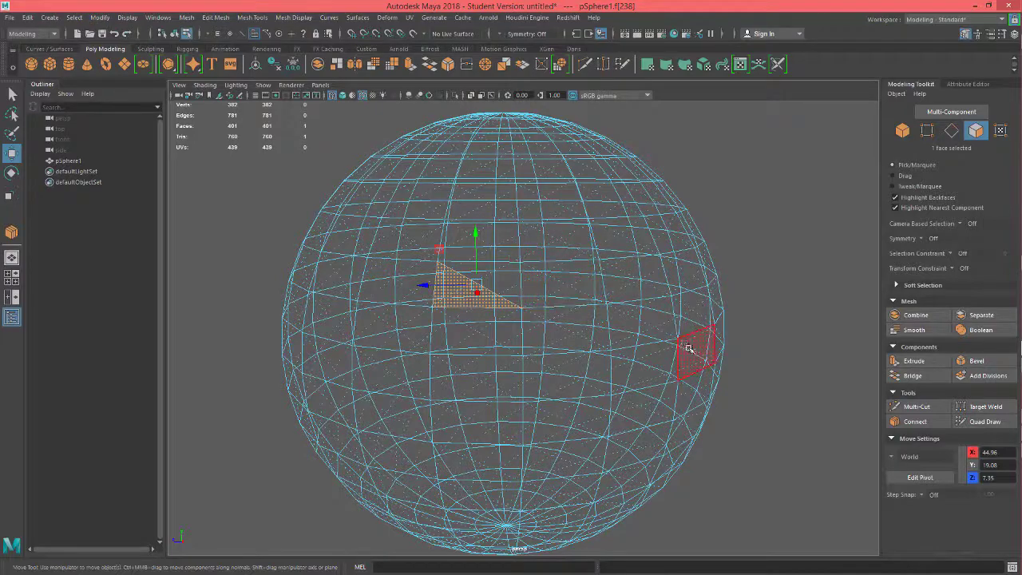
alt+drag(685, 345, 537, 236)
alt+drag(610, 292, 686, 352)
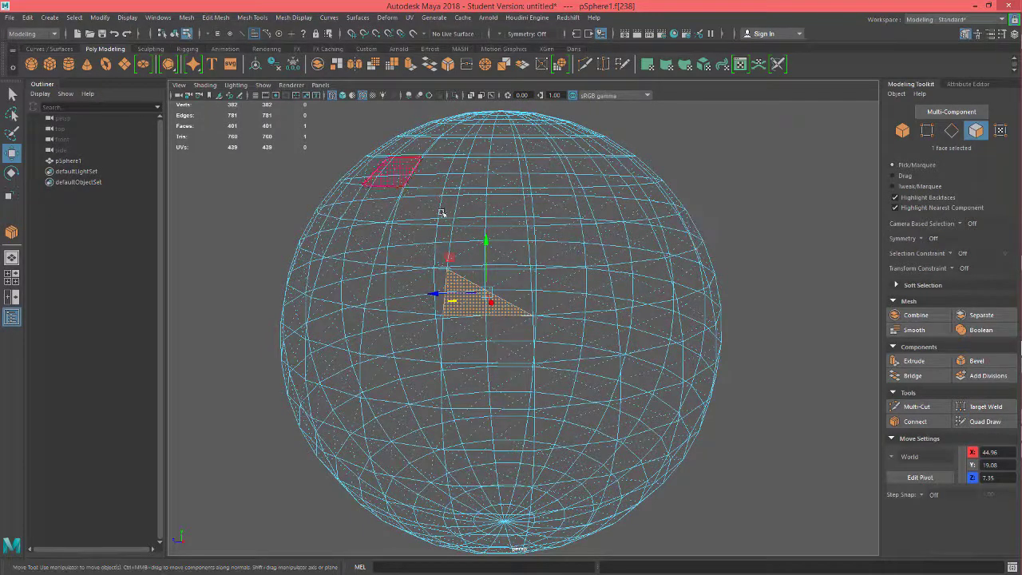
alt+drag(392, 187, 378, 189)
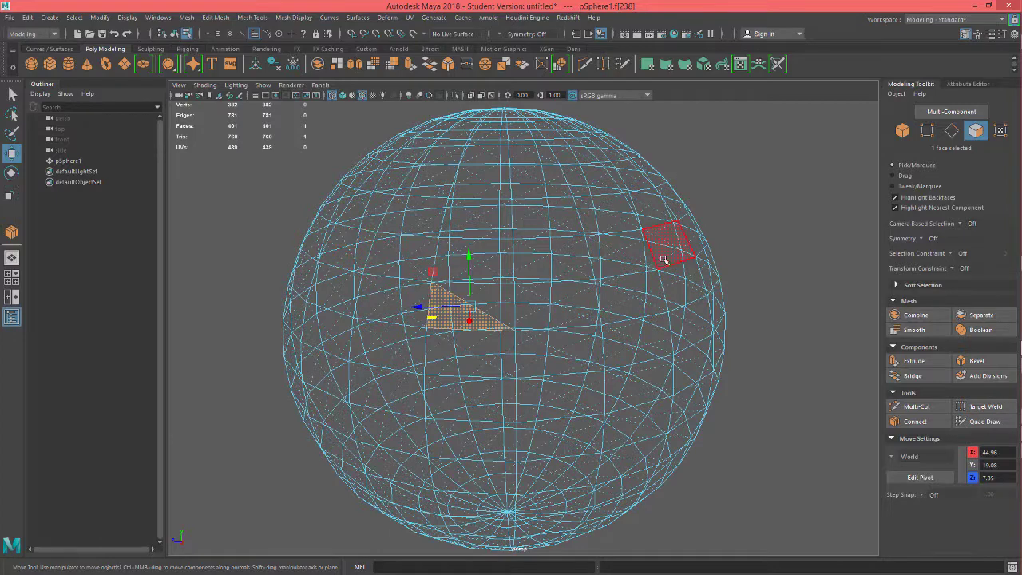
alt+drag(663, 259, 661, 248)
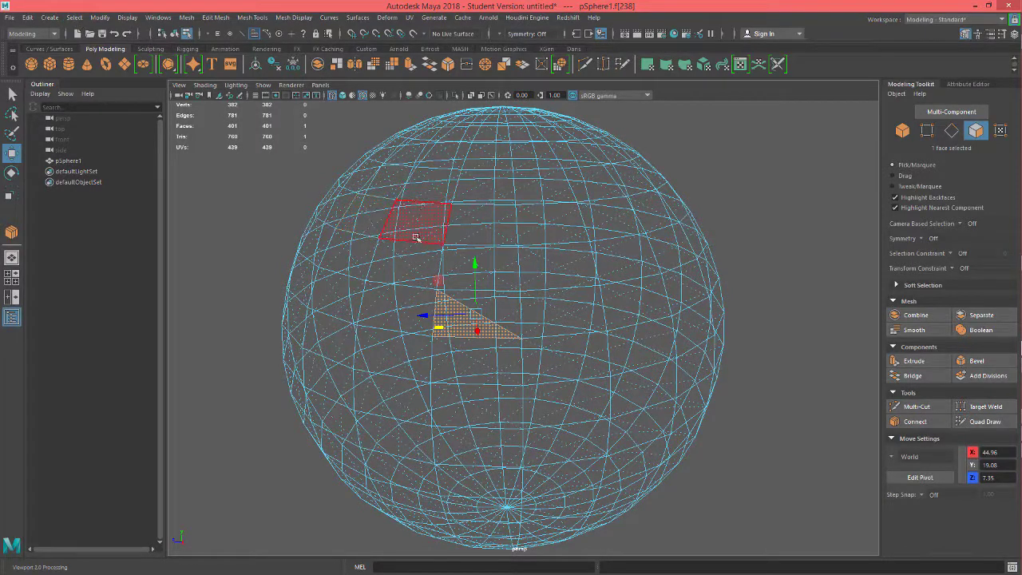
- Turn Face Triangles off, return to shaded display (5), and switch to edge selection
click(124, 18)
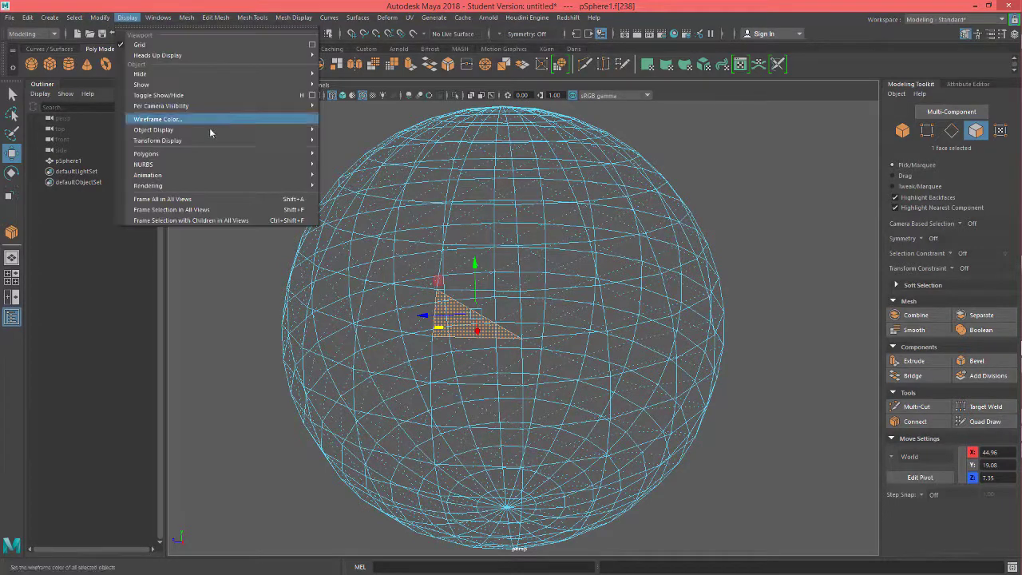
mouse_move(205, 154)
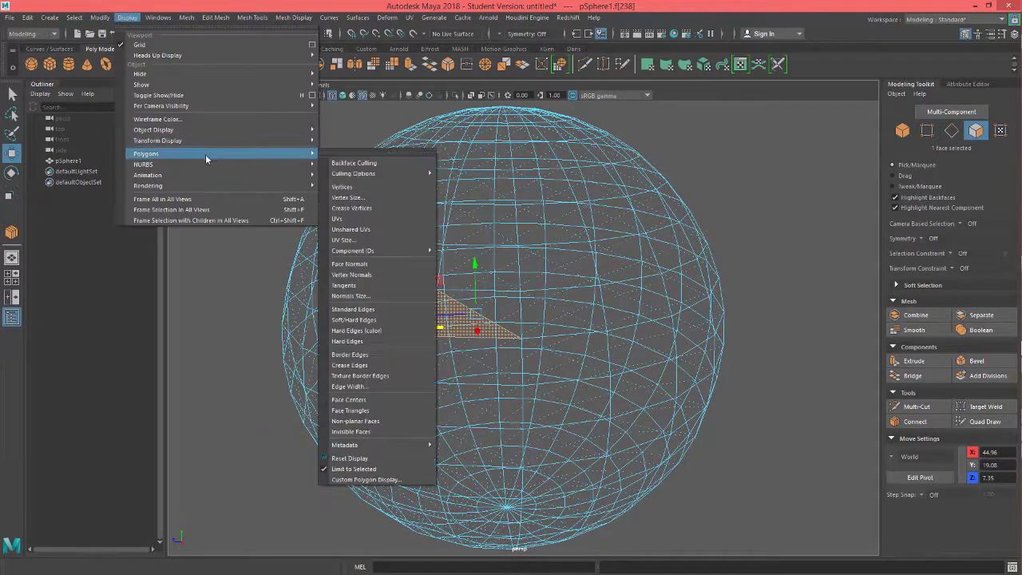
click(361, 409)
alt+drag(615, 337, 620, 329)
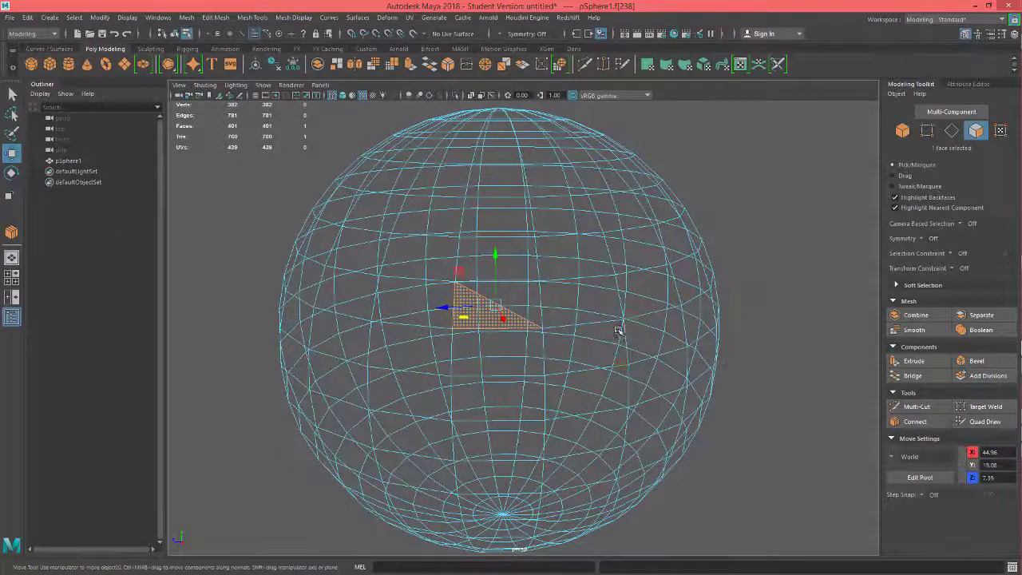
key(5)
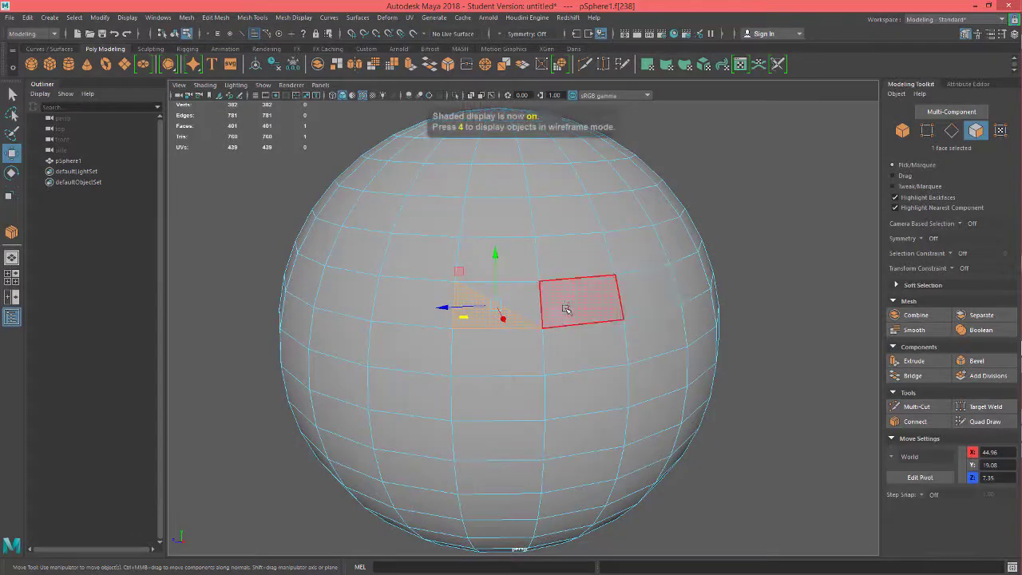
right_drag(531, 311, 527, 233)
- Delete the added connecting edge, then delete the four edges meeting at a central vertex
click(505, 310)
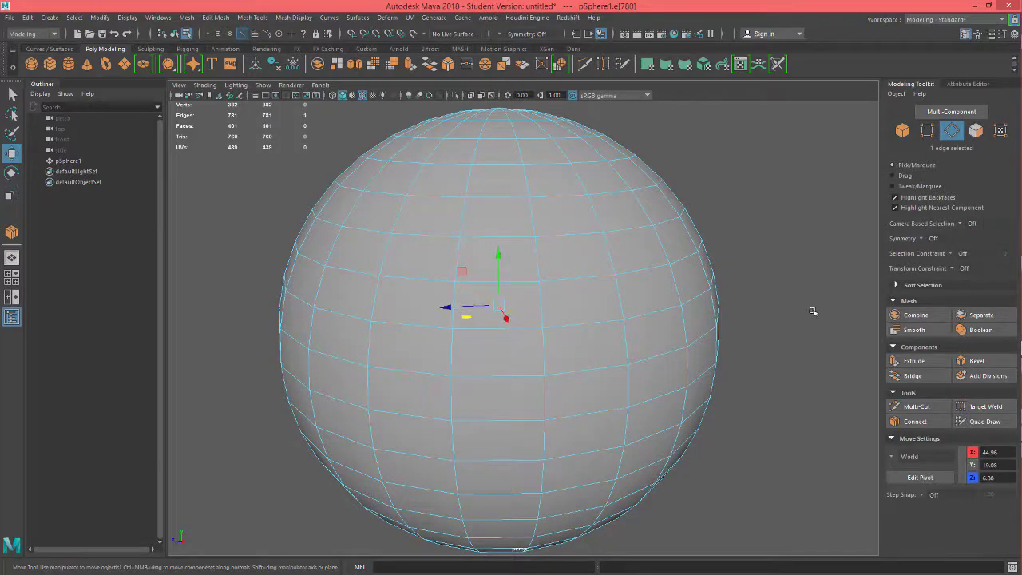
key(Delete)
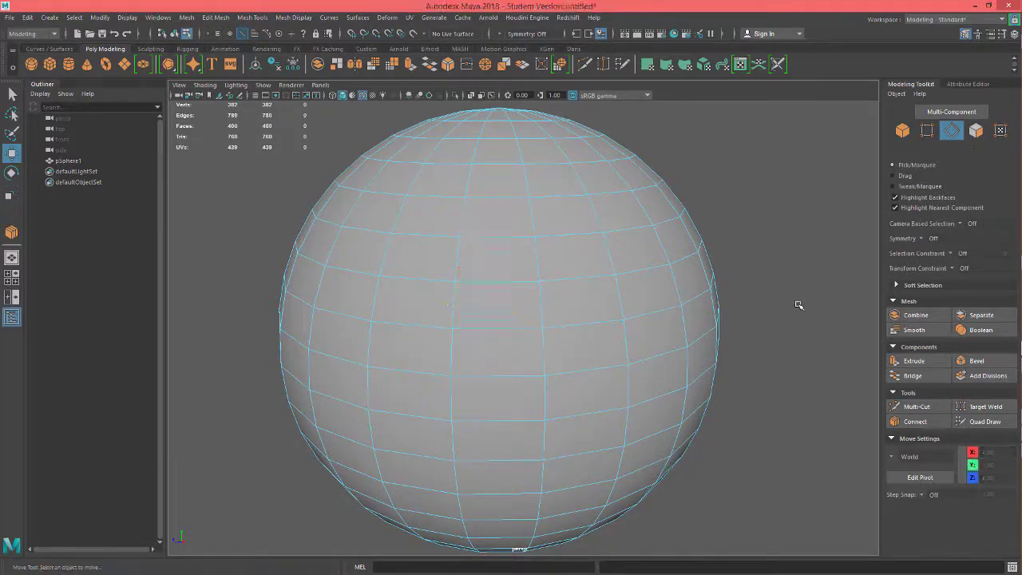
click(542, 298)
shift+click(508, 328)
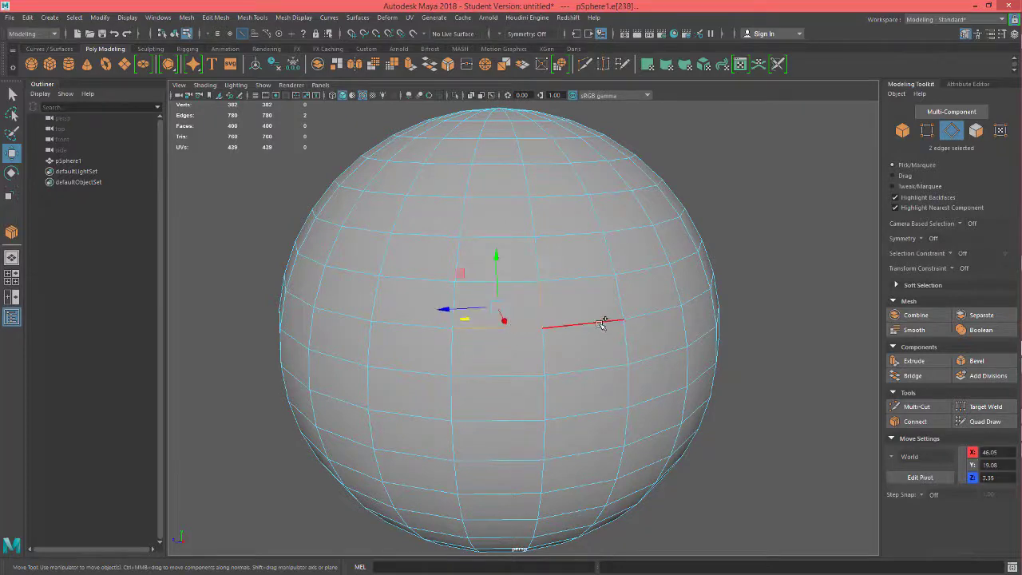
shift+click(602, 322)
shift+click(543, 351)
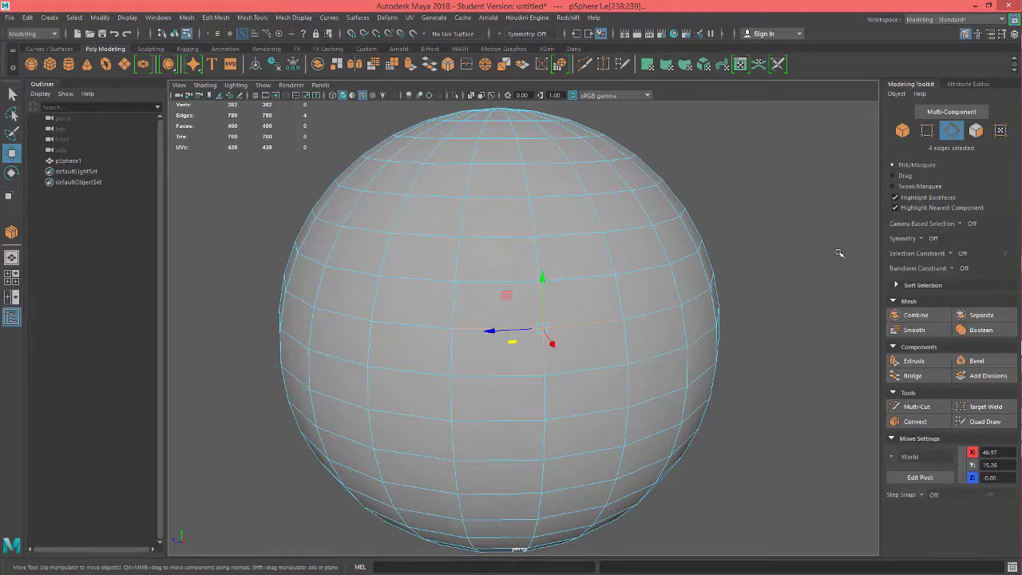
alt+drag(830, 255, 796, 258)
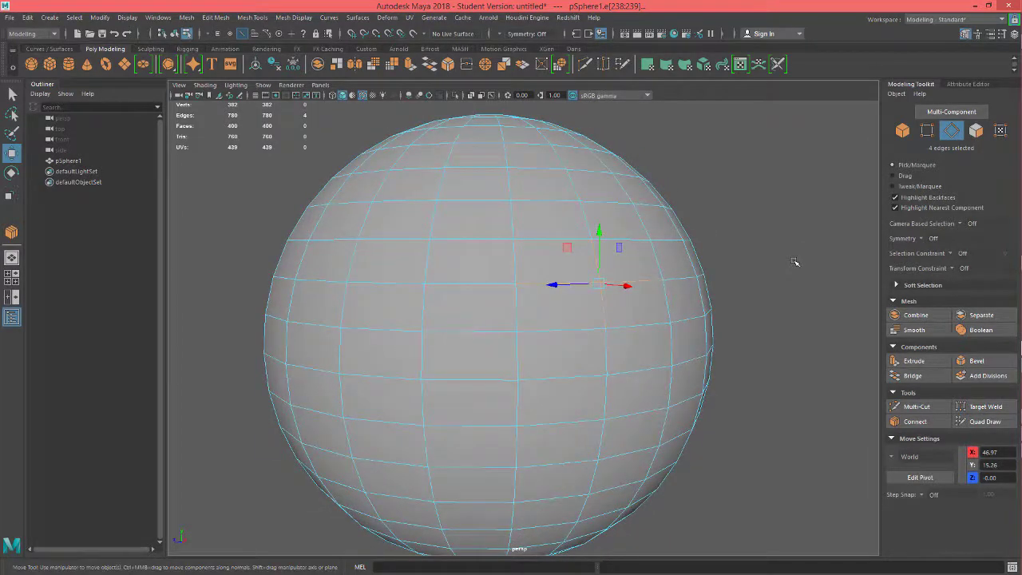
key(Delete)
- Tumble and zoom out to inspect the merged face on the whole sphere
mouse_move(721, 261)
alt+mouse_down()
mouse_move(710, 260)
mouse_move(753, 261)
mouse_move(721, 260)
alt+mouse_up()
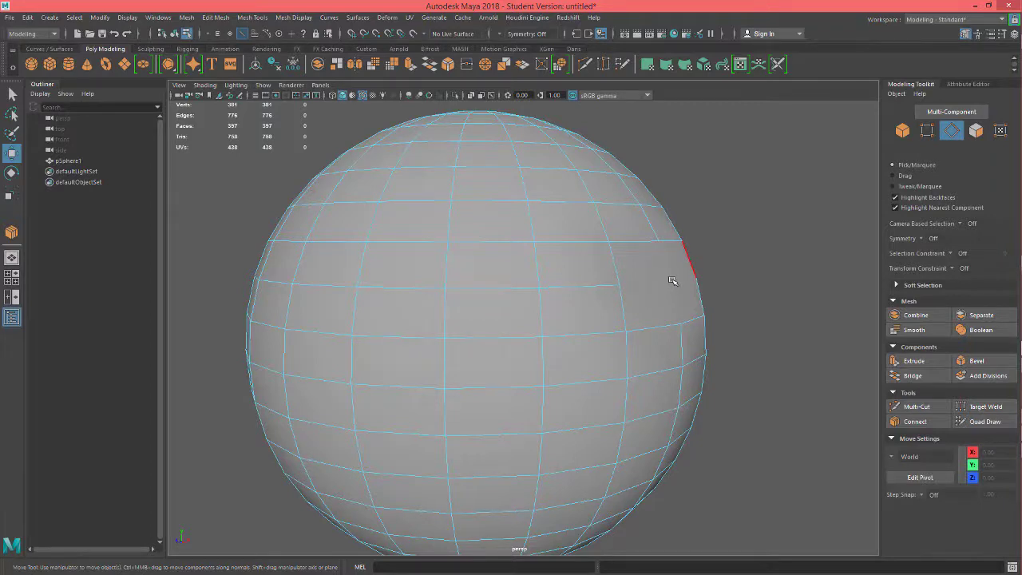
alt+drag(721, 280, 753, 267)
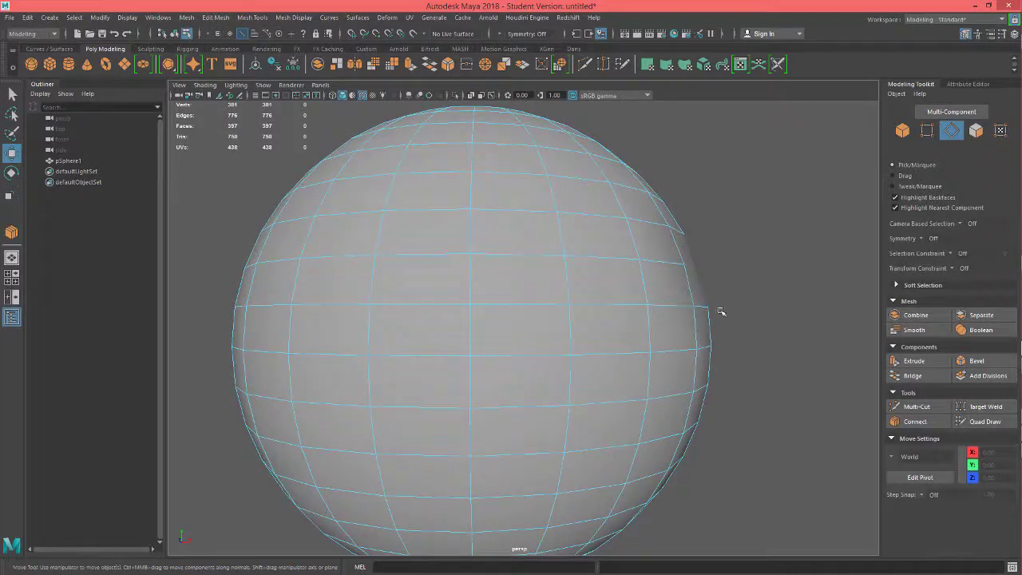
scroll(719, 308, down, 4)
alt+drag(659, 329, 668, 326)
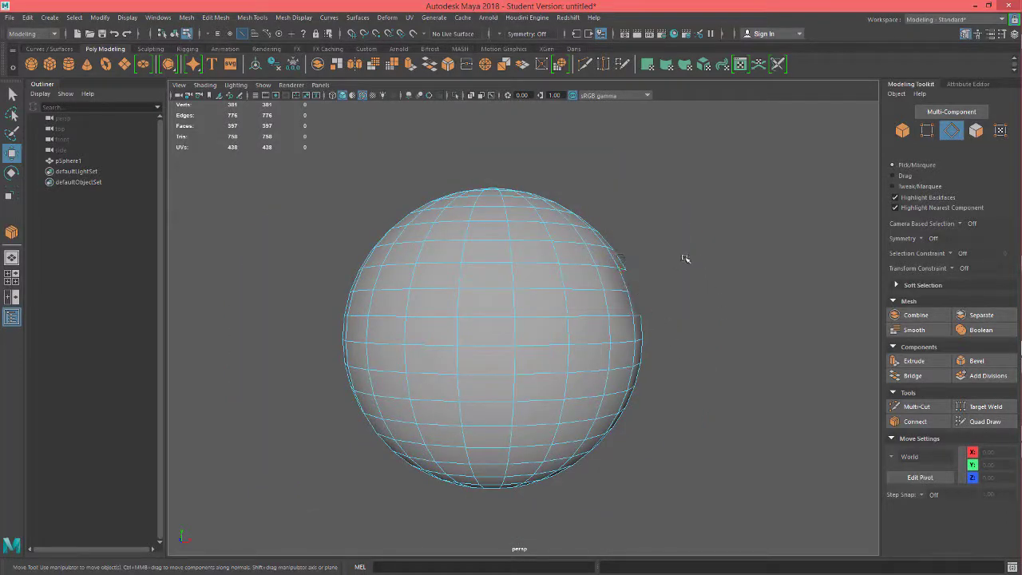
alt+drag(676, 319, 664, 333)
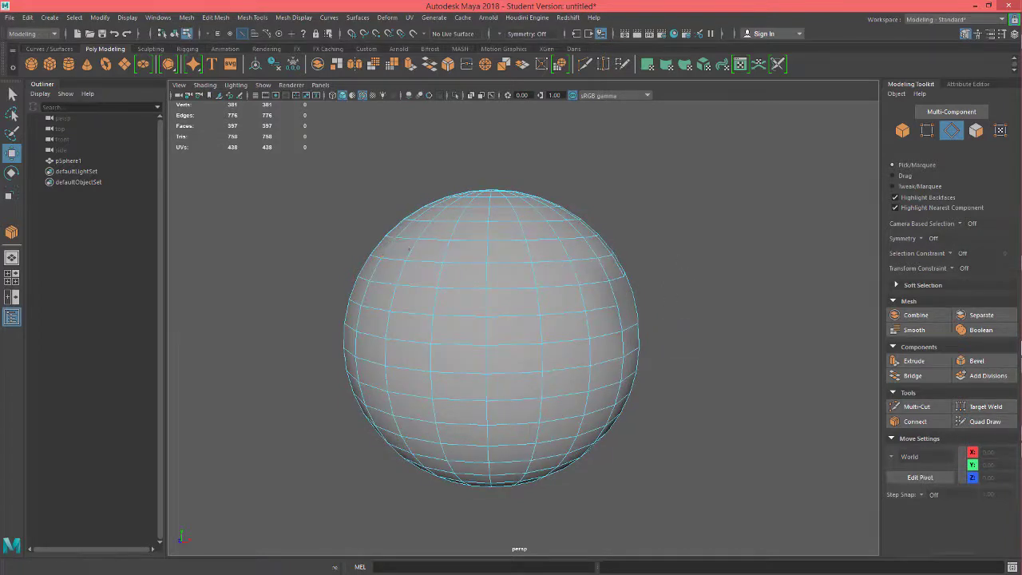
- Set the 3D Views background colour to black in Color Settings and save it
click(158, 18)
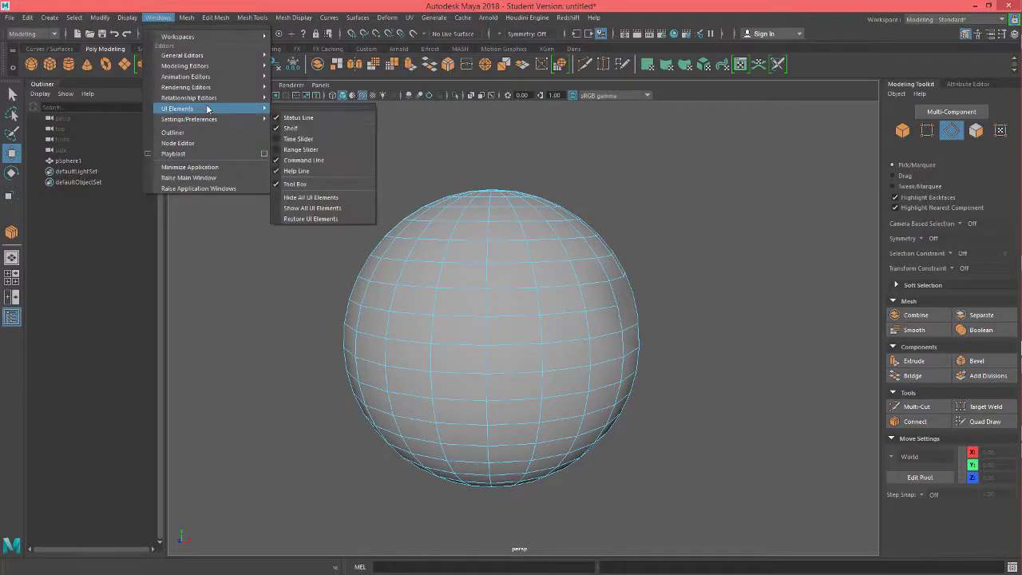
mouse_move(214, 69)
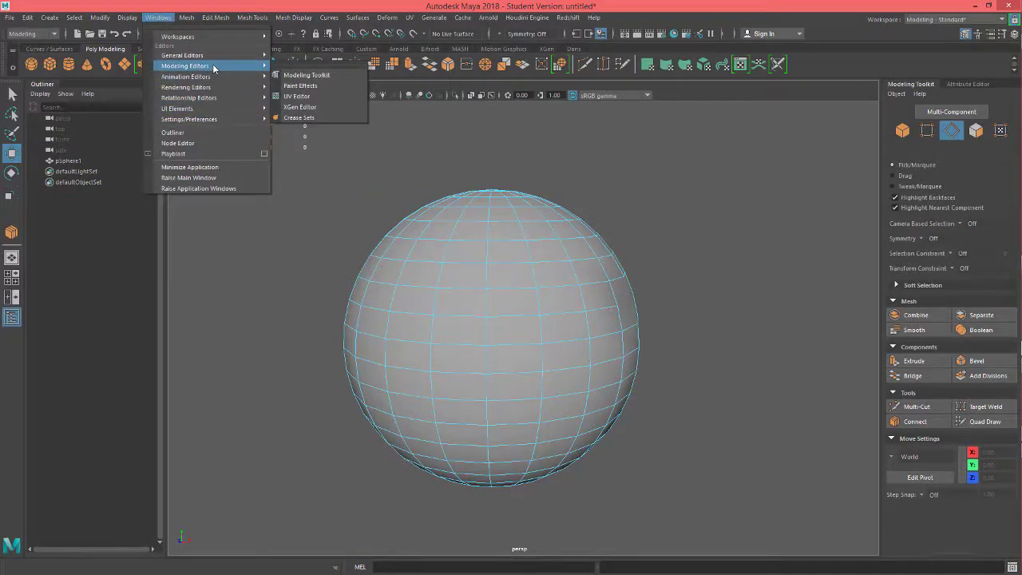
mouse_move(216, 118)
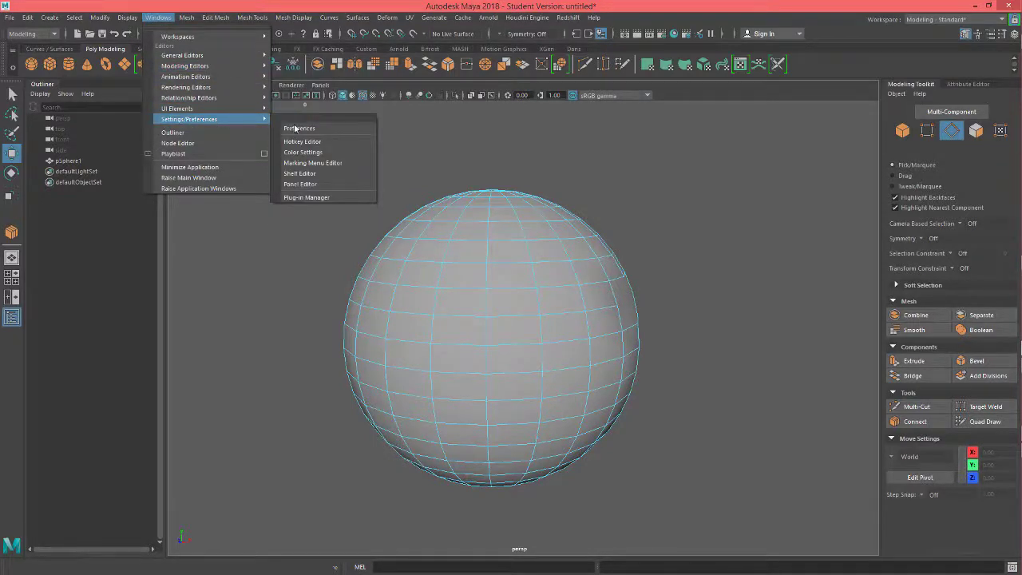
click(310, 156)
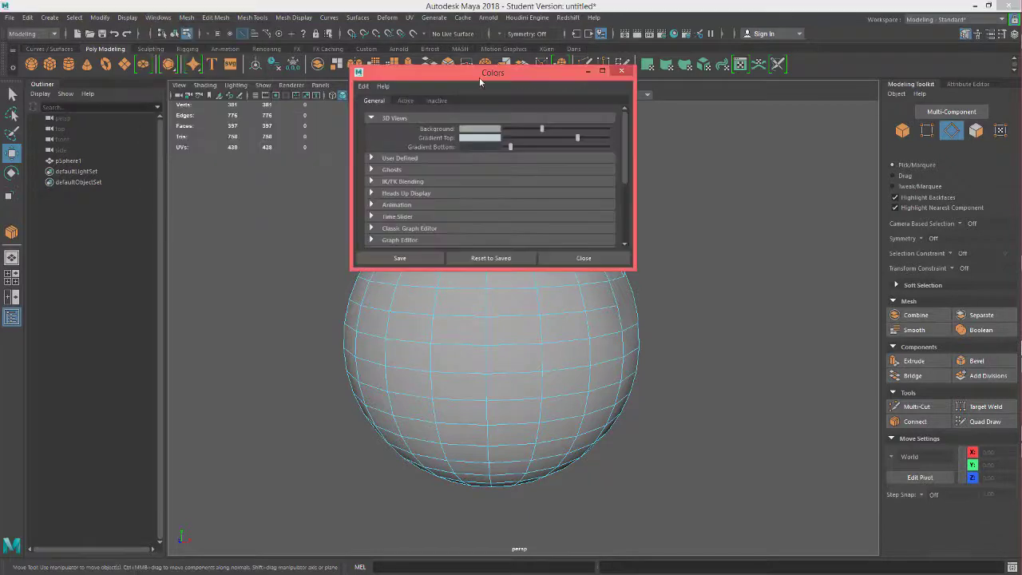
scroll(472, 199, down, 3)
scroll(472, 199, up, 3)
click(384, 120)
click(394, 119)
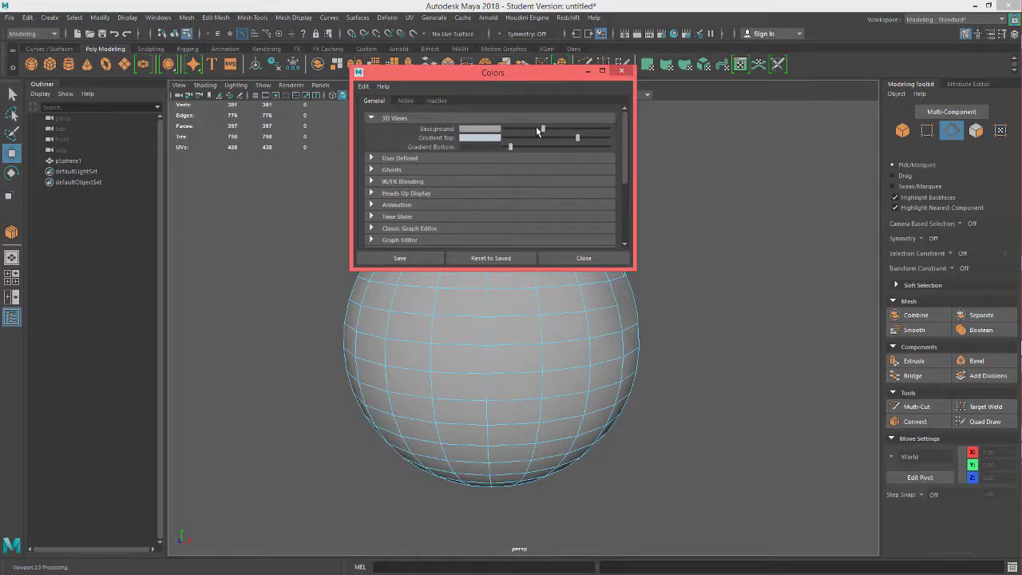
drag(535, 132, 515, 133)
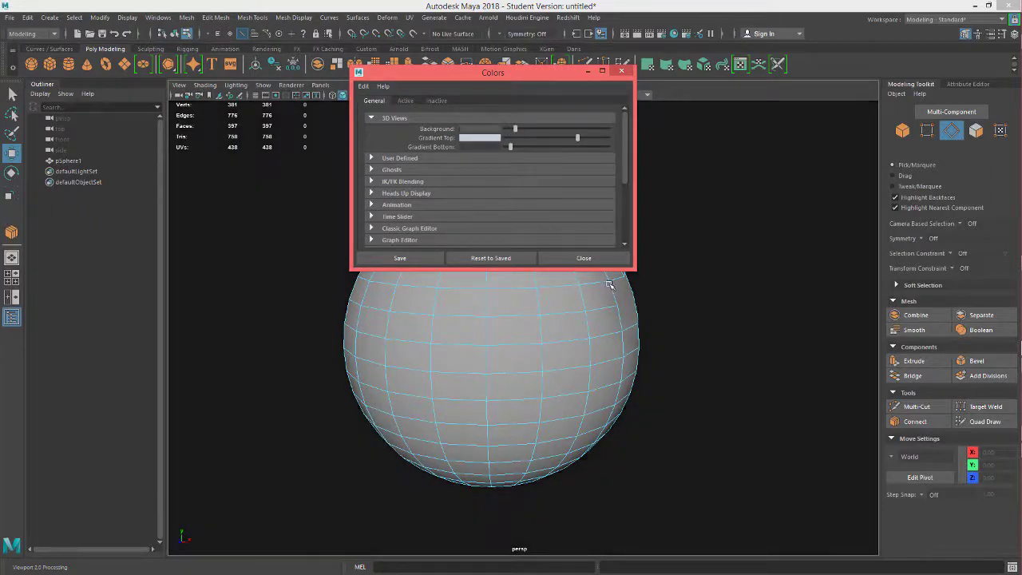
click(416, 260)
click(583, 258)
mouse_move(676, 314)
alt+mouse_down()
mouse_move(669, 333)
mouse_move(685, 331)
alt+mouse_up()
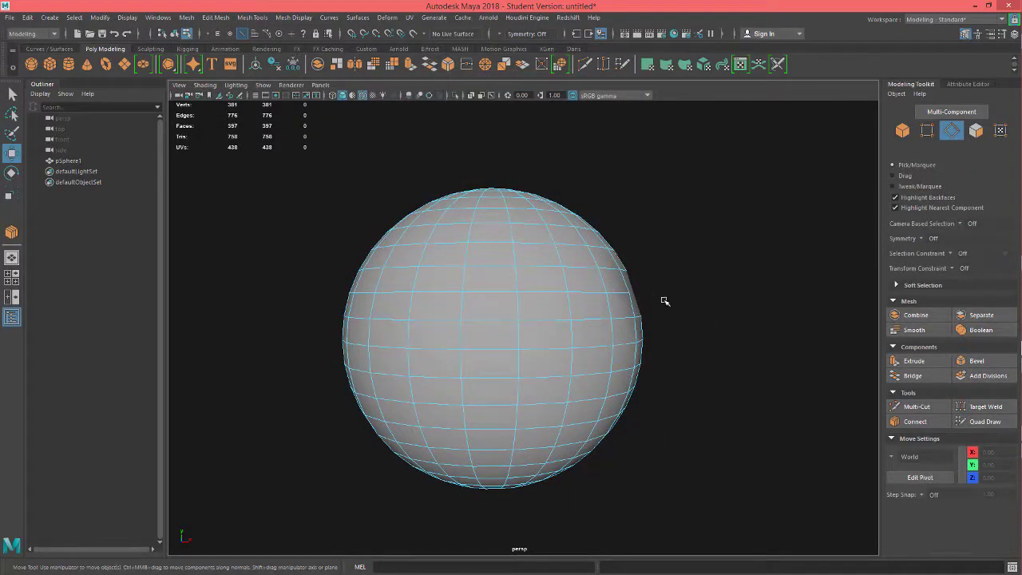
- Undo the edge deletion, then delete the same four edges around the vertex again
key(ctrl+z)
key(ctrl+z)
key(ctrl+z)
key(ctrl+z)
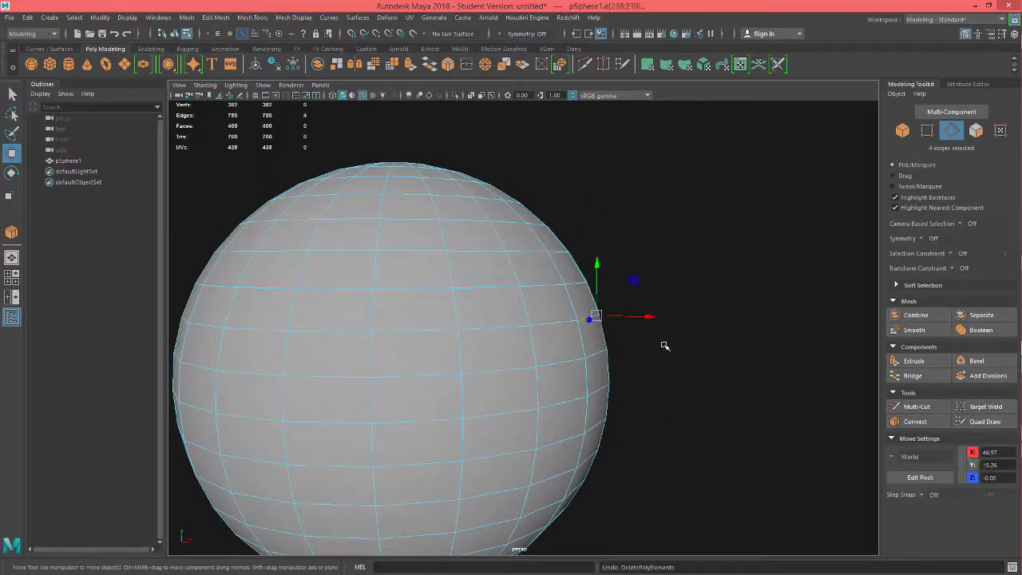
alt+drag(668, 346, 623, 347)
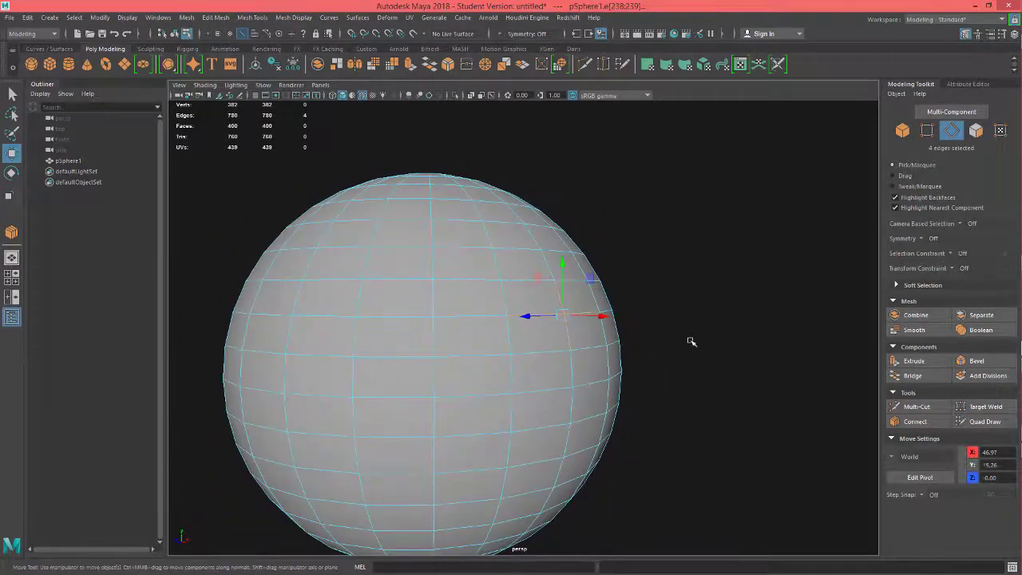
alt+drag(689, 340, 751, 303)
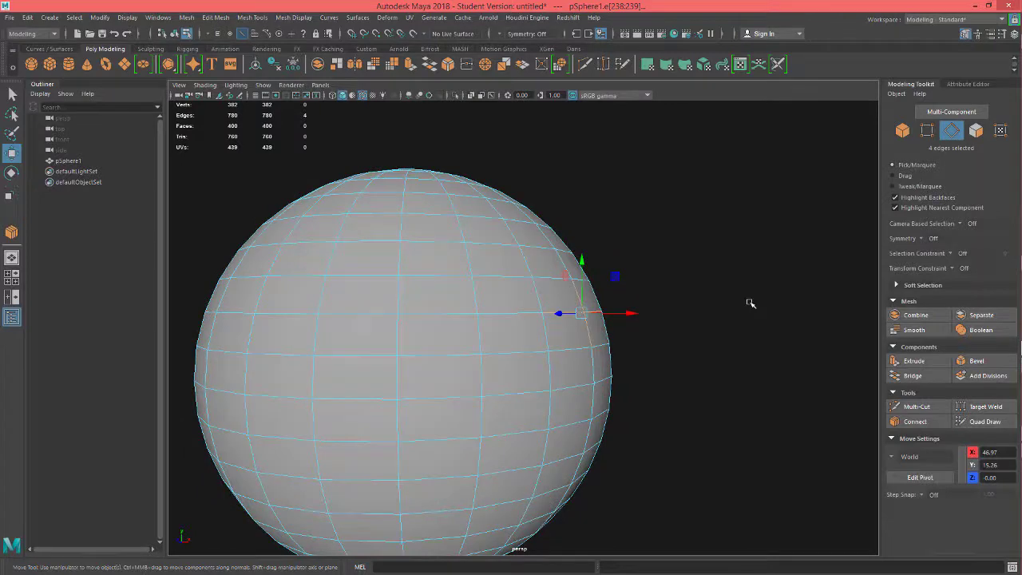
key(Delete)
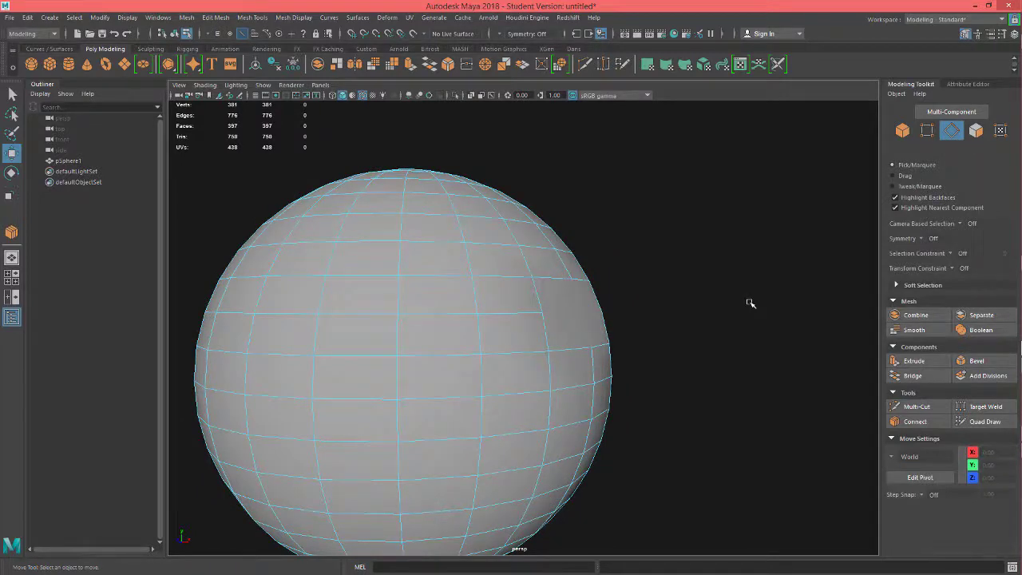
mouse_move(736, 313)
alt+mouse_down()
mouse_move(744, 299)
mouse_move(771, 306)
mouse_move(649, 301)
mouse_move(742, 280)
mouse_move(755, 297)
alt+mouse_up()
- Switch to vertex mode, try a vertex selection, then clear it and return to edge mode
right_click(572, 313)
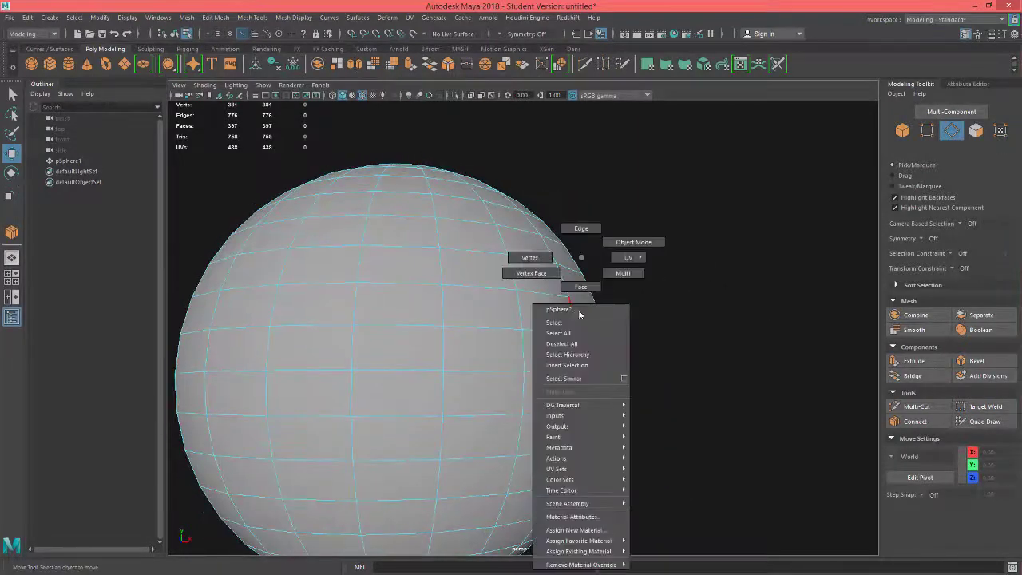
click(530, 257)
mouse_move(623, 306)
alt+mouse_down()
mouse_move(504, 300)
mouse_move(649, 343)
mouse_move(673, 338)
mouse_move(599, 317)
mouse_move(615, 321)
alt+mouse_up()
click(549, 318)
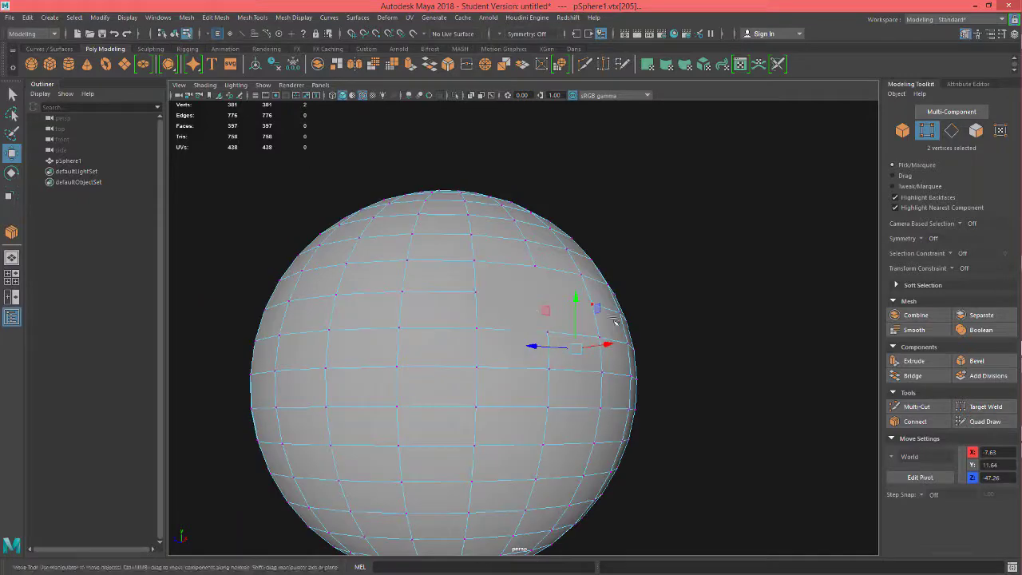
click(671, 340)
alt+drag(675, 332, 584, 323)
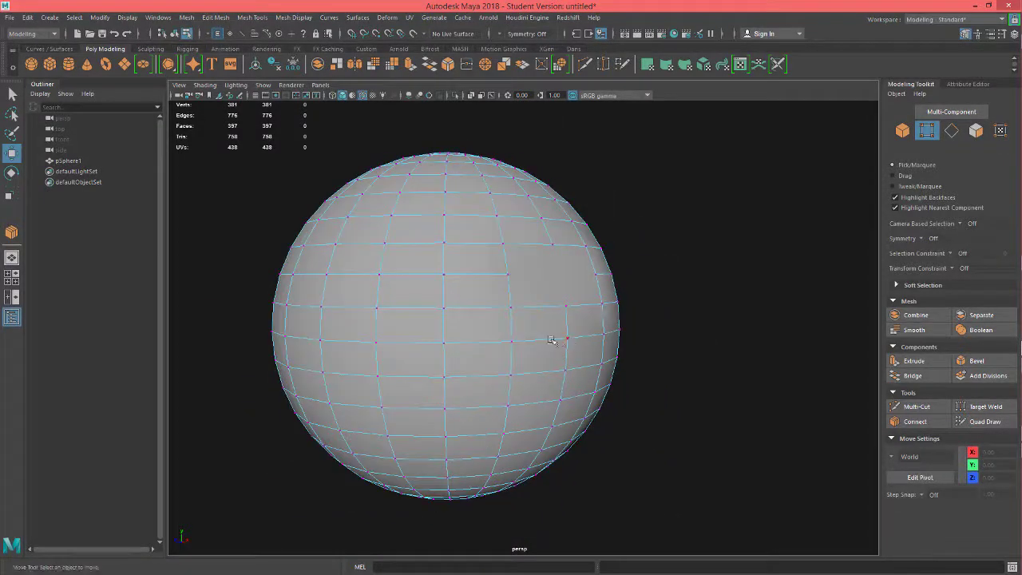
right_drag(550, 340, 553, 320)
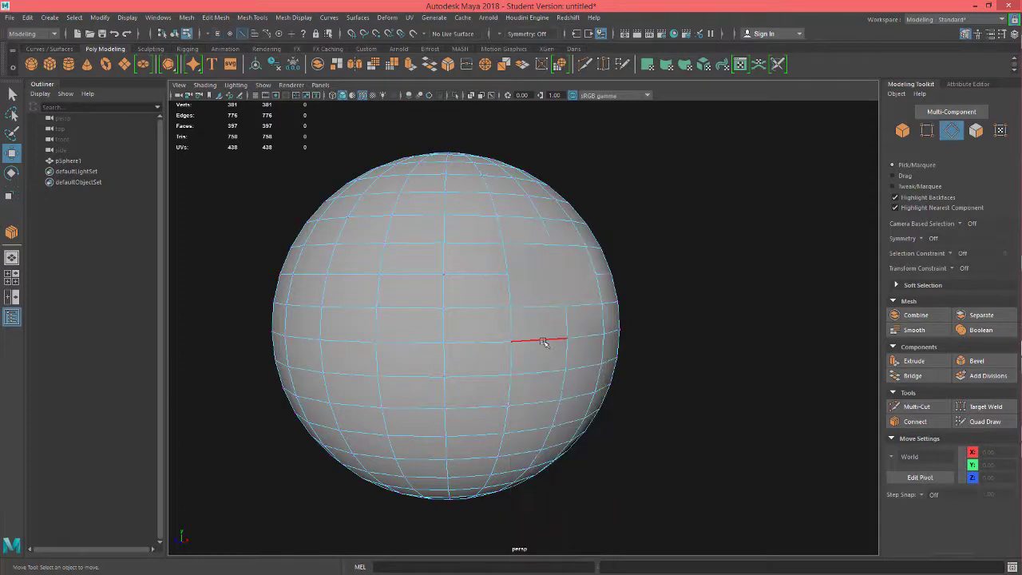
- Select four nearby edges, delete them as a trial, then undo the deletion
click(543, 342)
shift+click(539, 307)
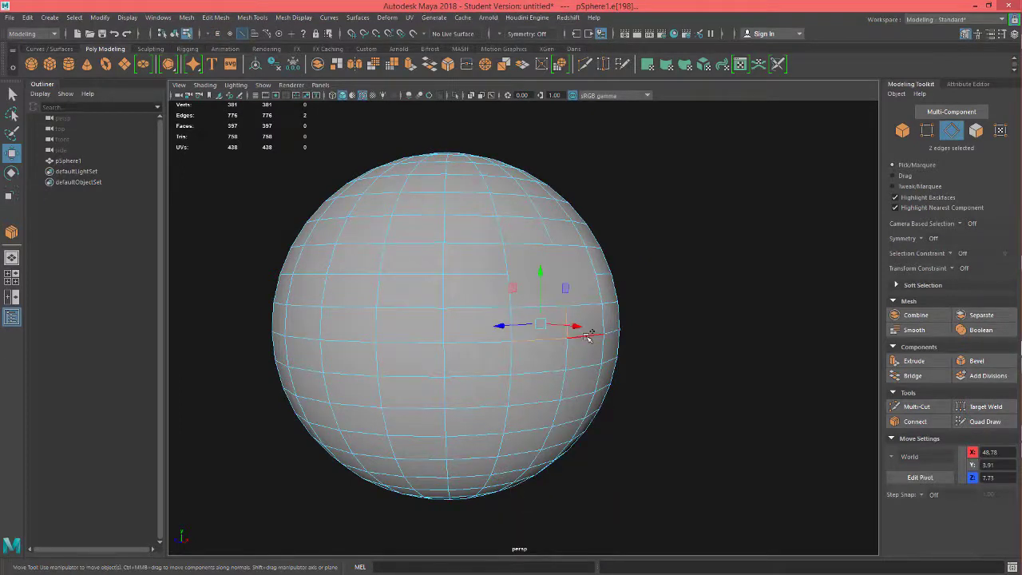
shift+click(567, 343)
shift+click(567, 365)
key(Delete)
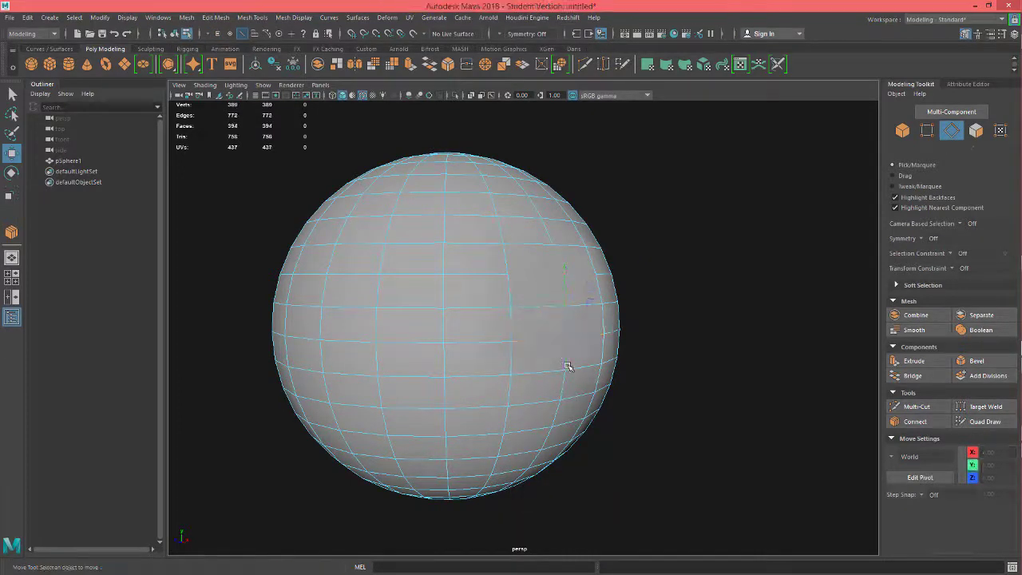
alt+drag(593, 364, 623, 305)
key(ctrl+z)
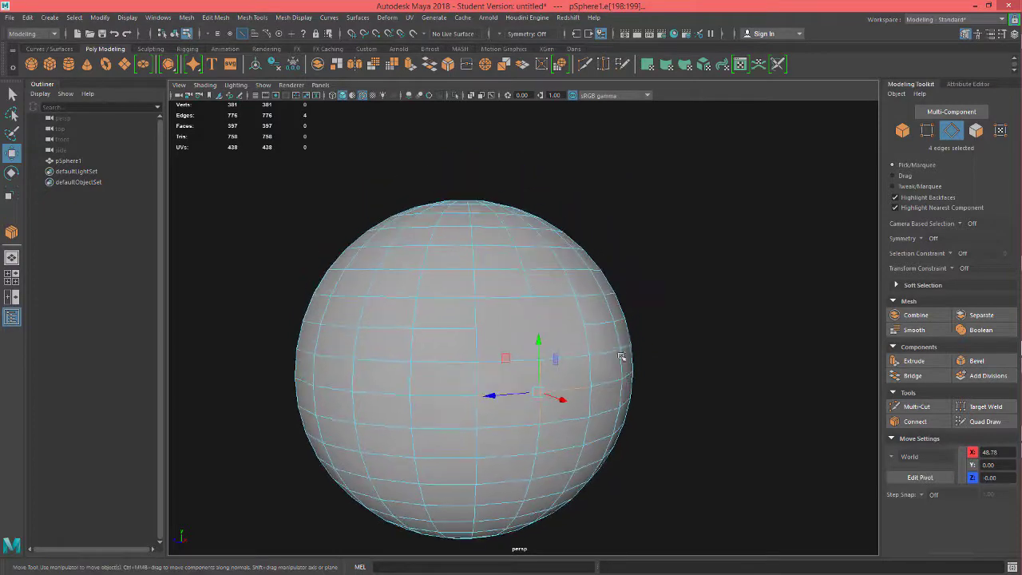
alt+drag(634, 338, 650, 285)
scroll(646, 345, up, 3)
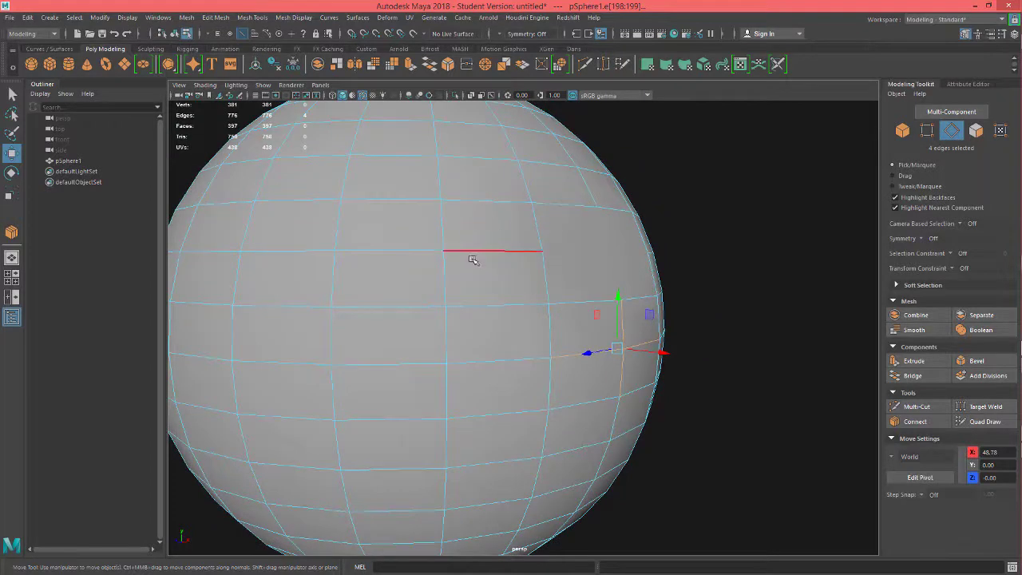
- Select the four edges around a vertex near the sphere's top
click(472, 252)
shift+click(440, 225)
shift+click(416, 249)
shift+click(447, 274)
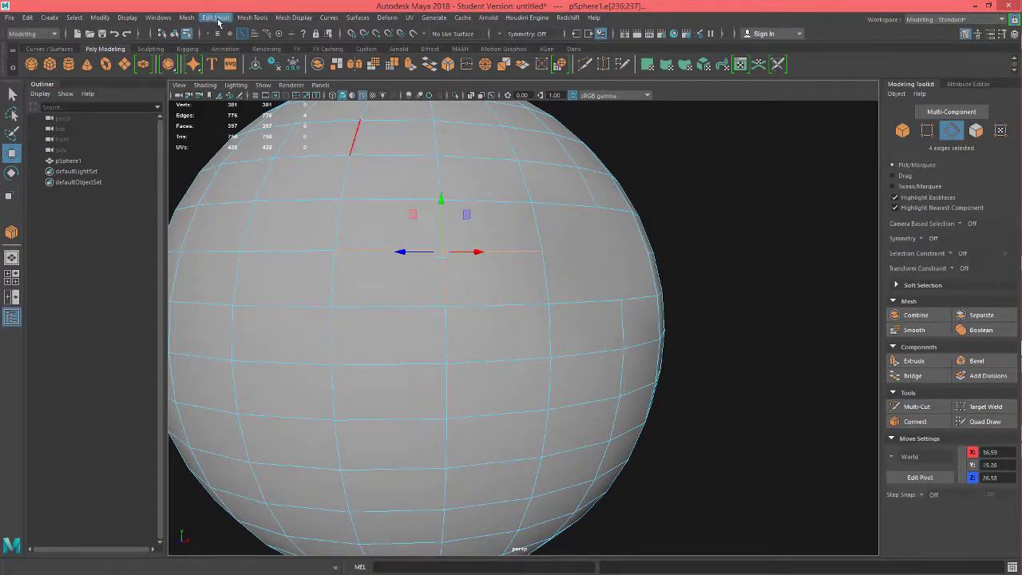
- Delete them with Edit Mesh > Delete Edge/Vertex, then undo the deletion
click(264, 19)
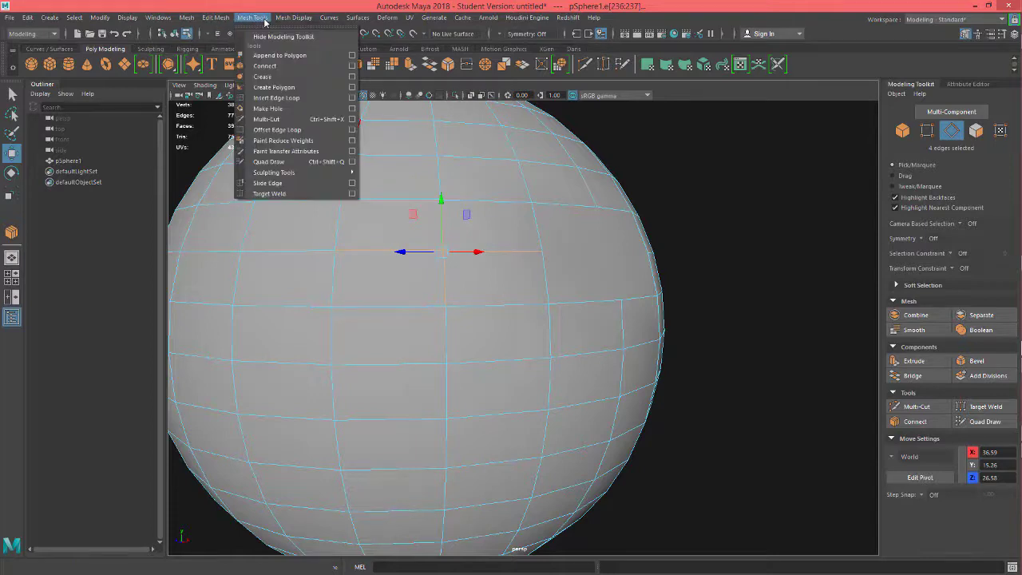
mouse_move(287, 17)
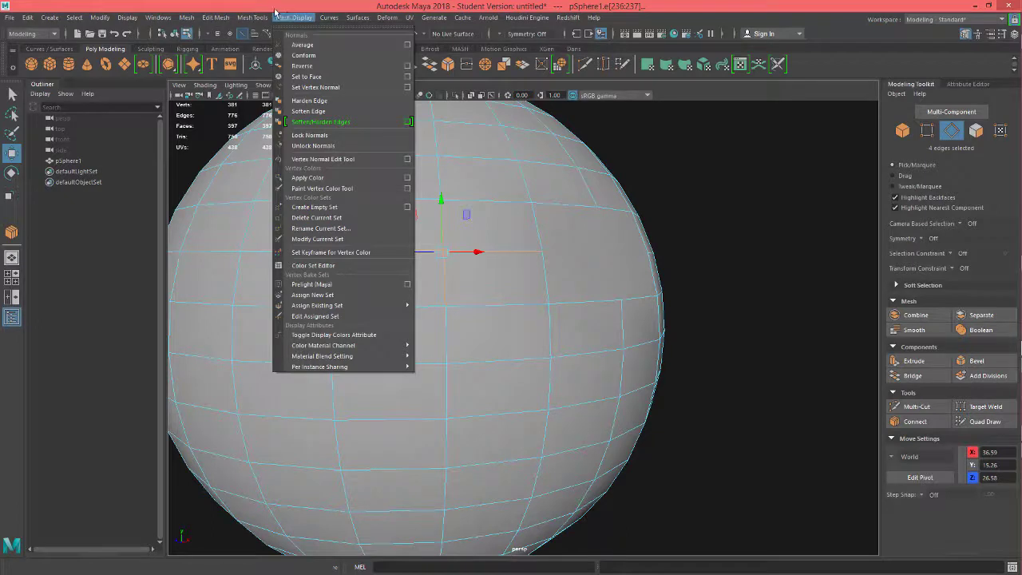
mouse_move(254, 18)
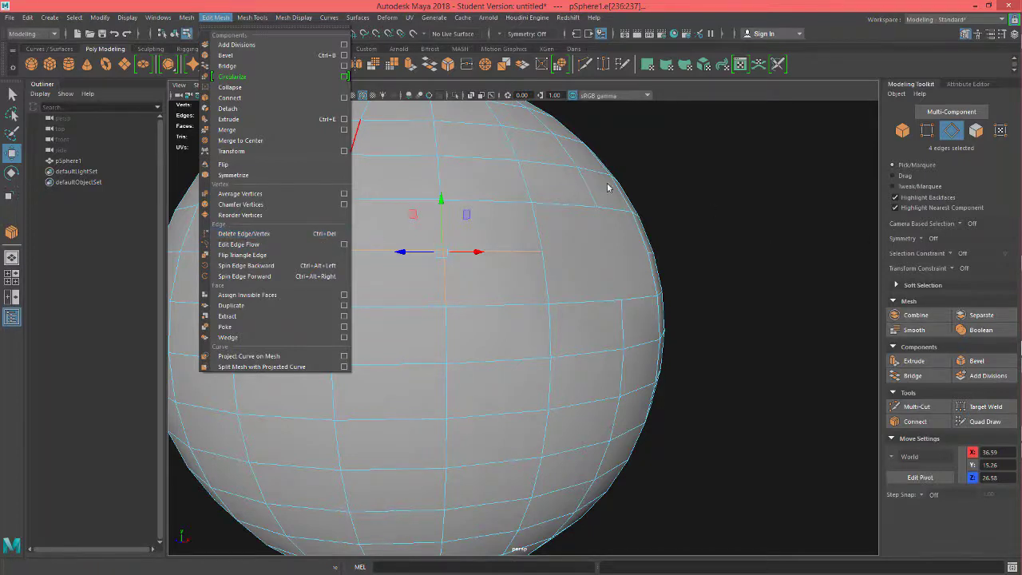
click(255, 233)
alt+drag(541, 240, 684, 258)
key(ctrl+z)
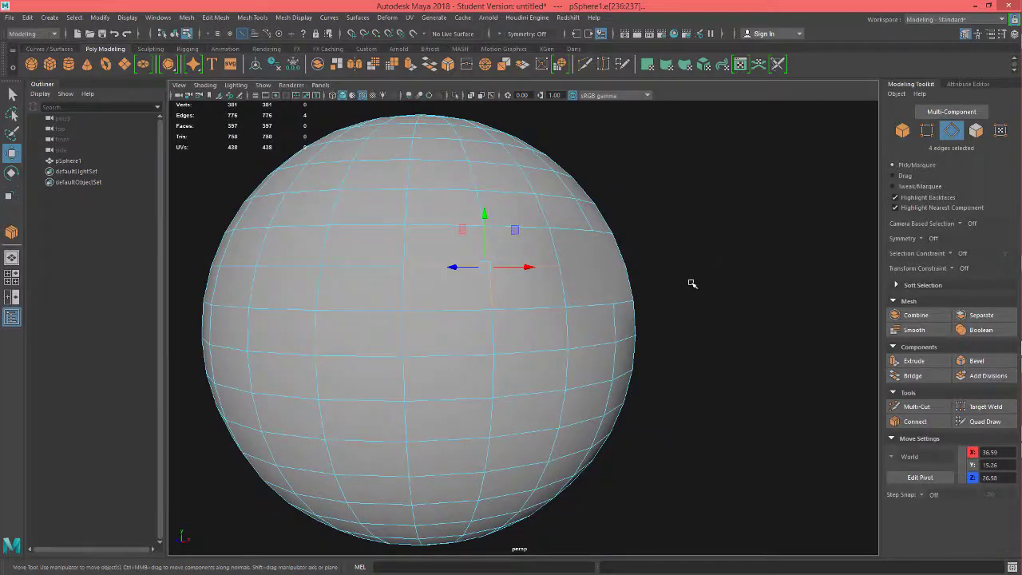
- Tumble around the sphere and bring up the component selection marking menu
alt+drag(697, 307, 531, 279)
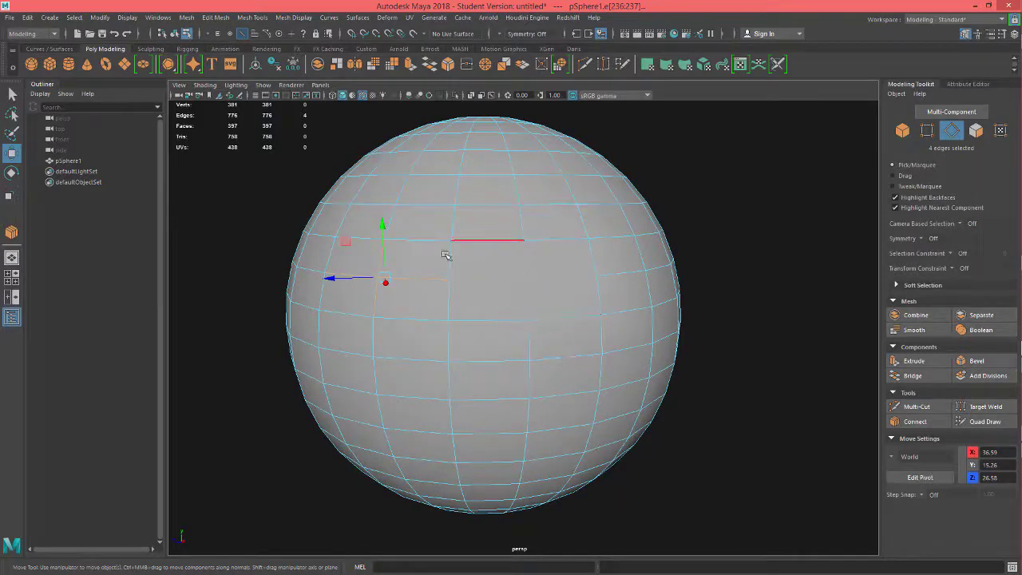
alt+drag(505, 274, 511, 277)
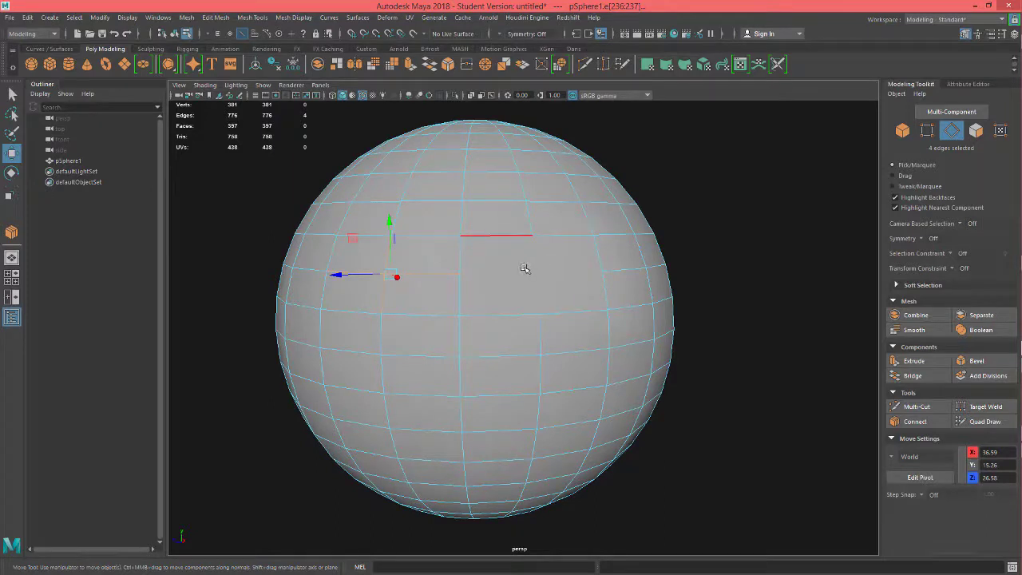
alt+drag(519, 277, 575, 287)
right_drag(559, 262, 583, 283)
- Switch to face selection and pick faces, ending in the sphere's lower middle
click(562, 274)
alt+drag(733, 260, 685, 254)
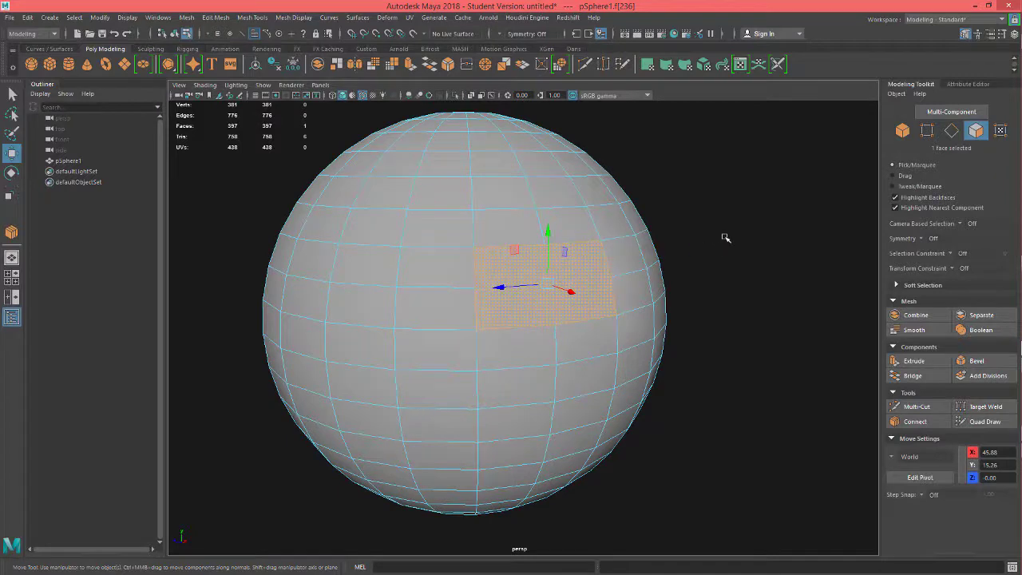
alt+drag(736, 293, 735, 279)
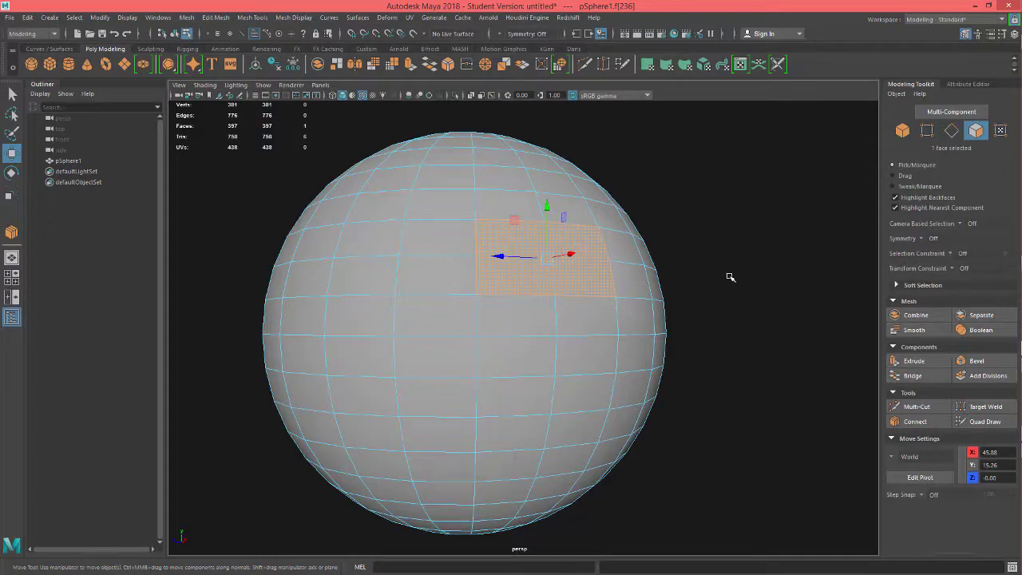
mouse_move(705, 336)
alt+mouse_down()
mouse_move(721, 331)
mouse_move(713, 320)
alt+mouse_up()
mouse_move(662, 276)
alt+mouse_down()
mouse_move(666, 315)
mouse_move(662, 285)
alt+mouse_up()
click(662, 285)
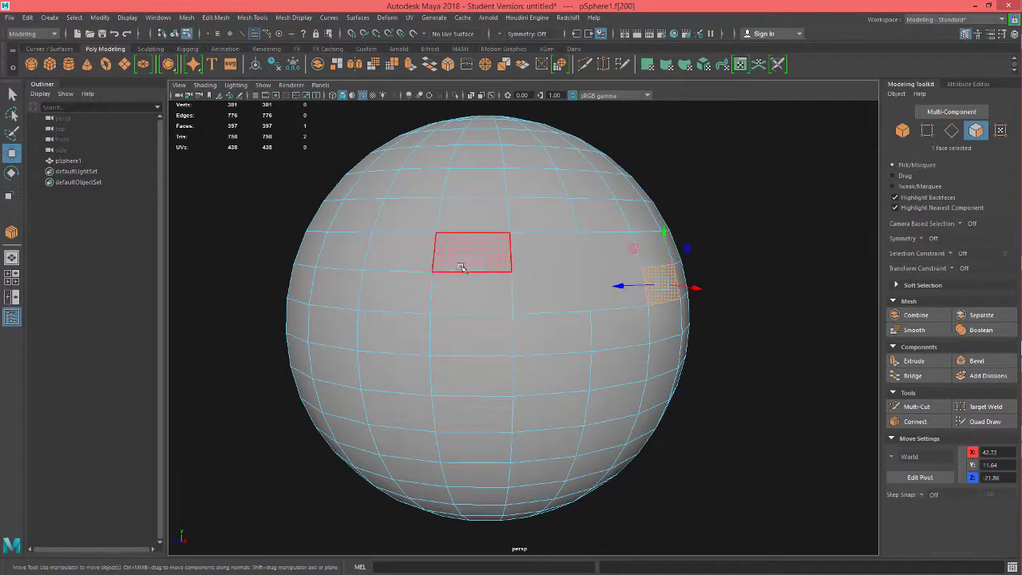
click(474, 378)
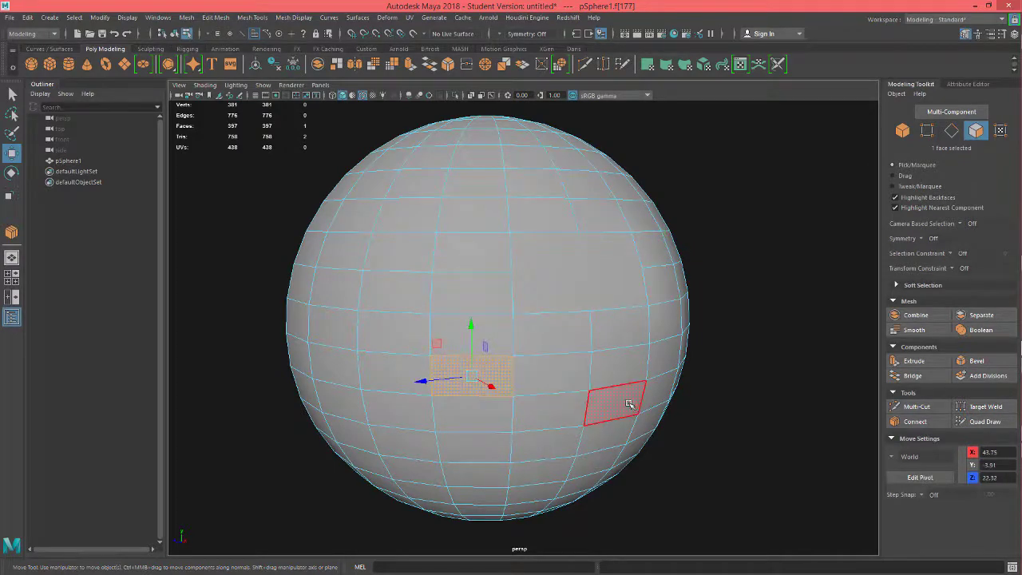
- Tumble the view and select a quad face near the sphere's top
alt+drag(624, 402, 598, 397)
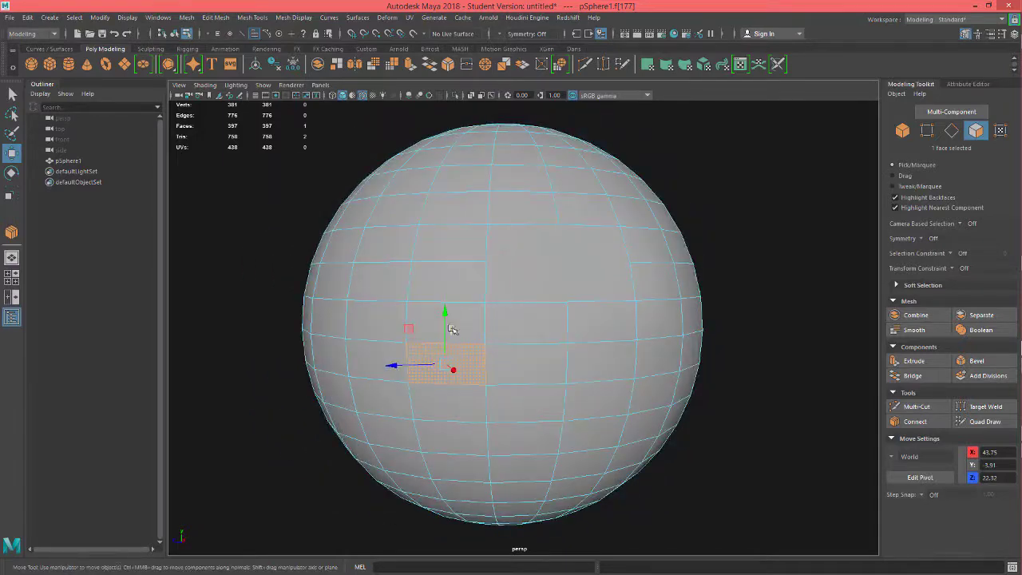
alt+drag(586, 427, 563, 400)
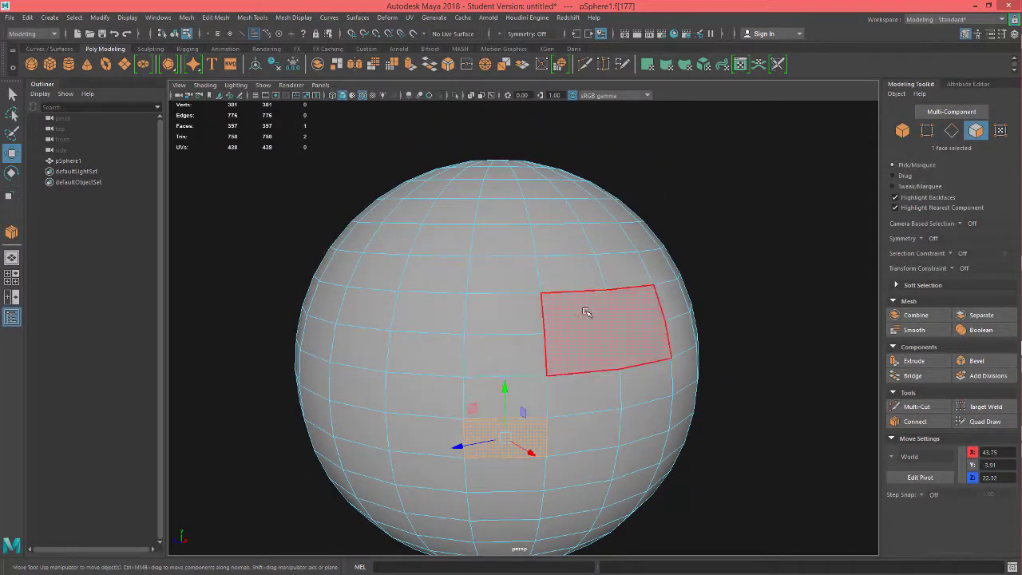
alt+drag(759, 380, 763, 389)
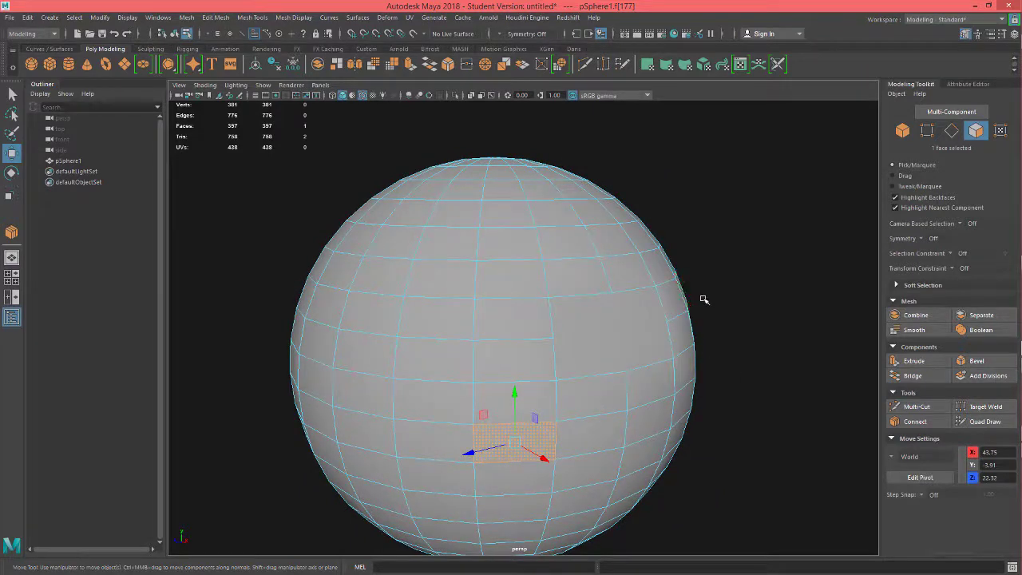
alt+drag(735, 312, 724, 309)
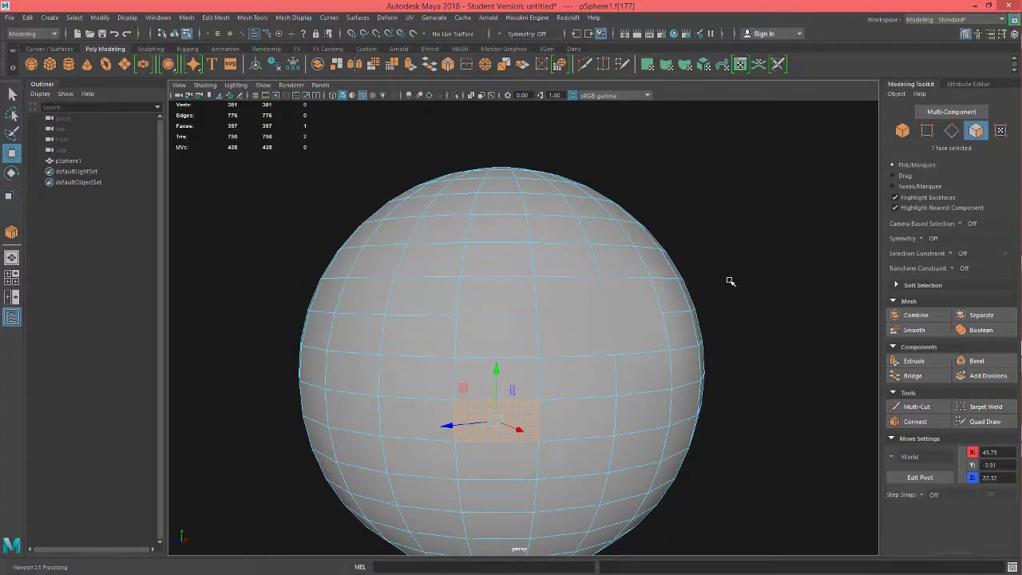
alt+drag(759, 305, 697, 258)
alt+drag(767, 274, 769, 262)
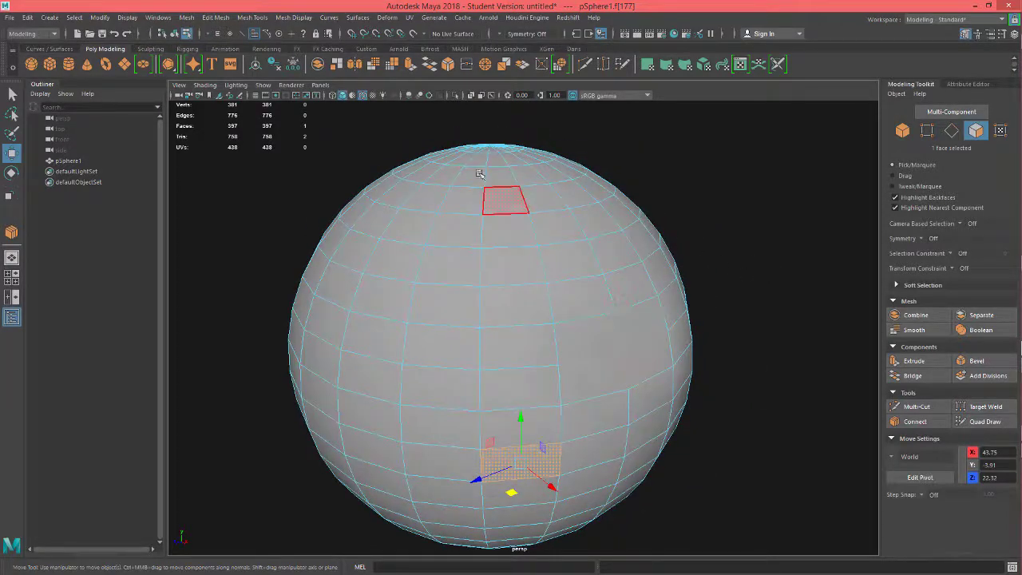
click(515, 269)
mouse_move(721, 265)
alt+mouse_down()
mouse_move(727, 295)
mouse_move(730, 276)
alt+mouse_up()
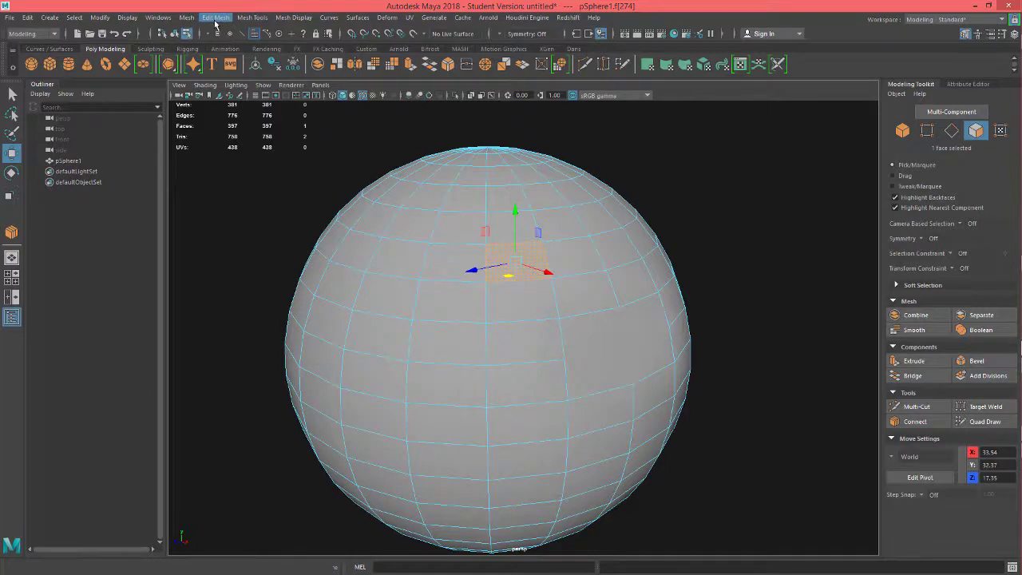
- Open the Mesh Cleanup options and move the window over the Modeling Toolkit, clear of the sphere
click(186, 17)
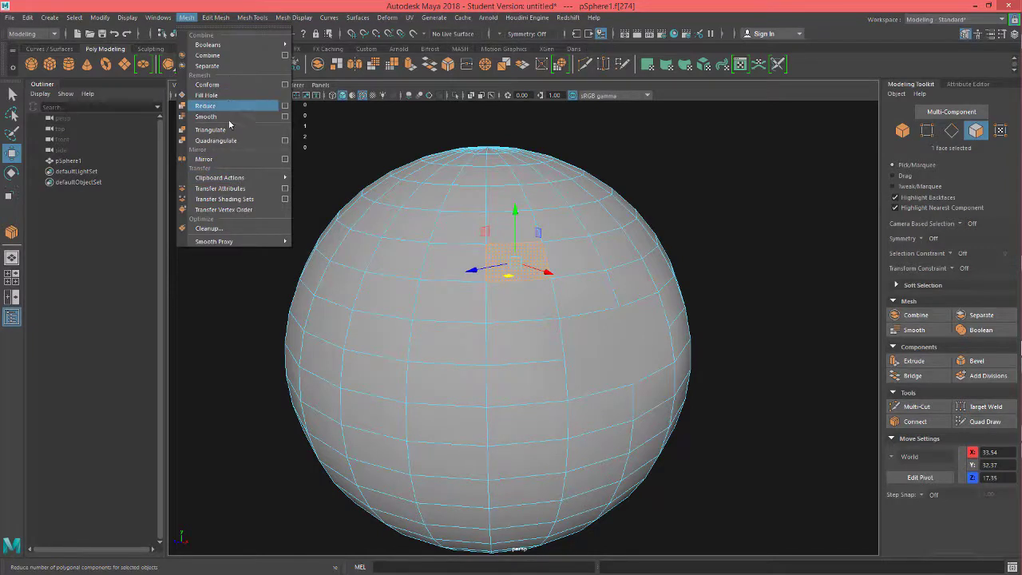
click(224, 229)
drag(493, 67, 821, 101)
alt+middle_drag(658, 166, 631, 172)
drag(786, 102, 773, 103)
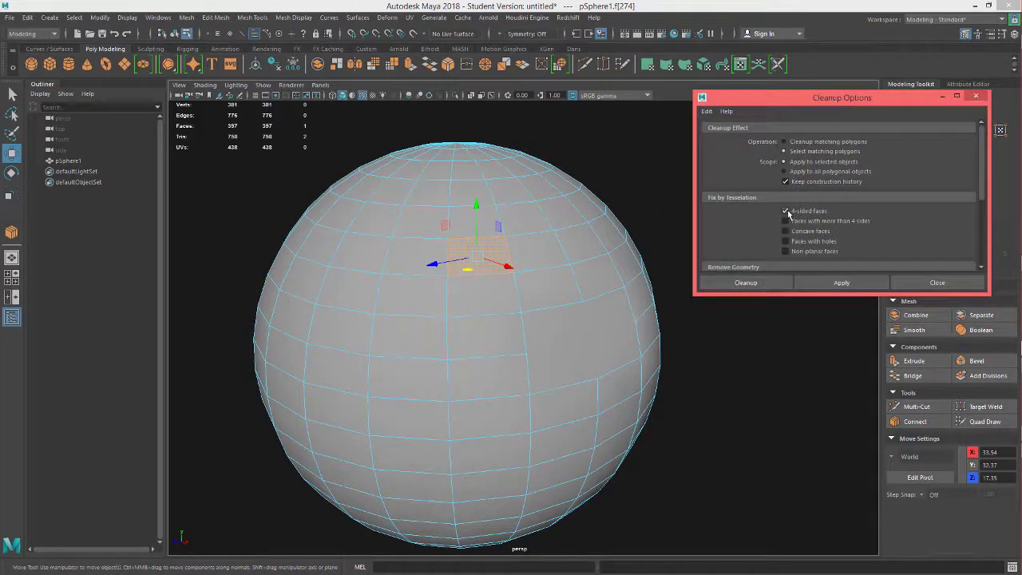
- Reset the Cleanup settings to their defaults and enable the 4-sided faces check
click(706, 111)
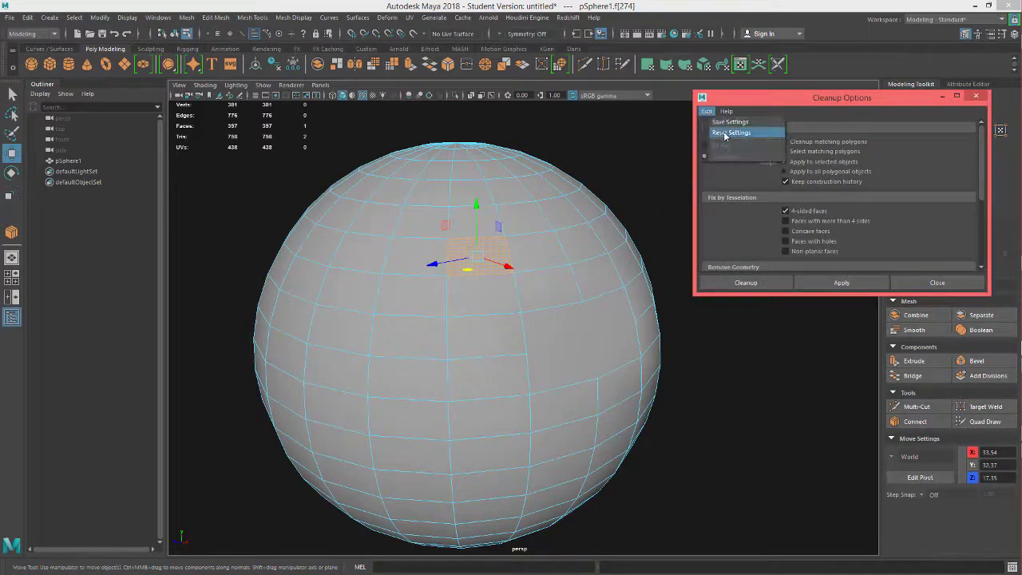
click(723, 131)
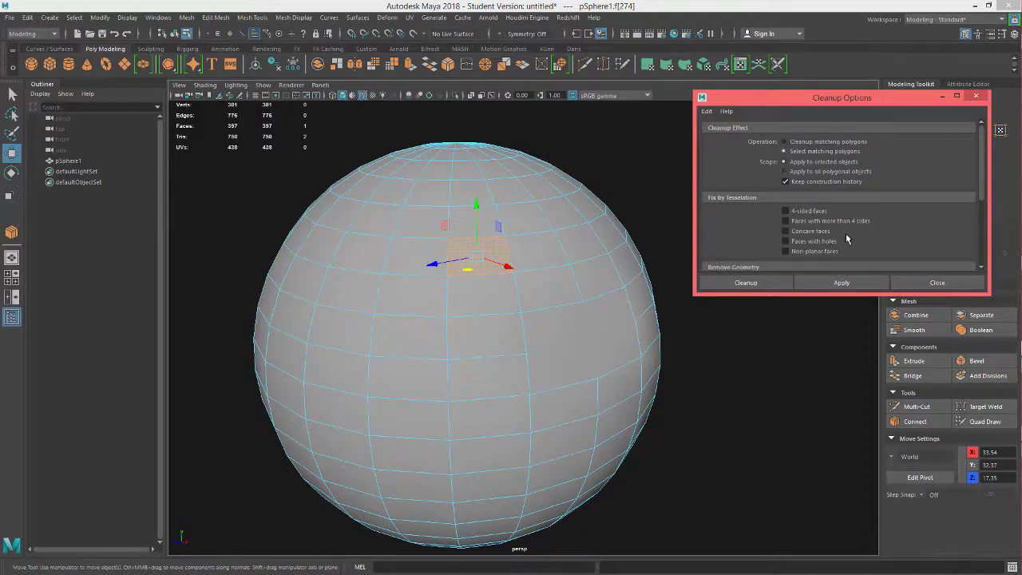
click(785, 211)
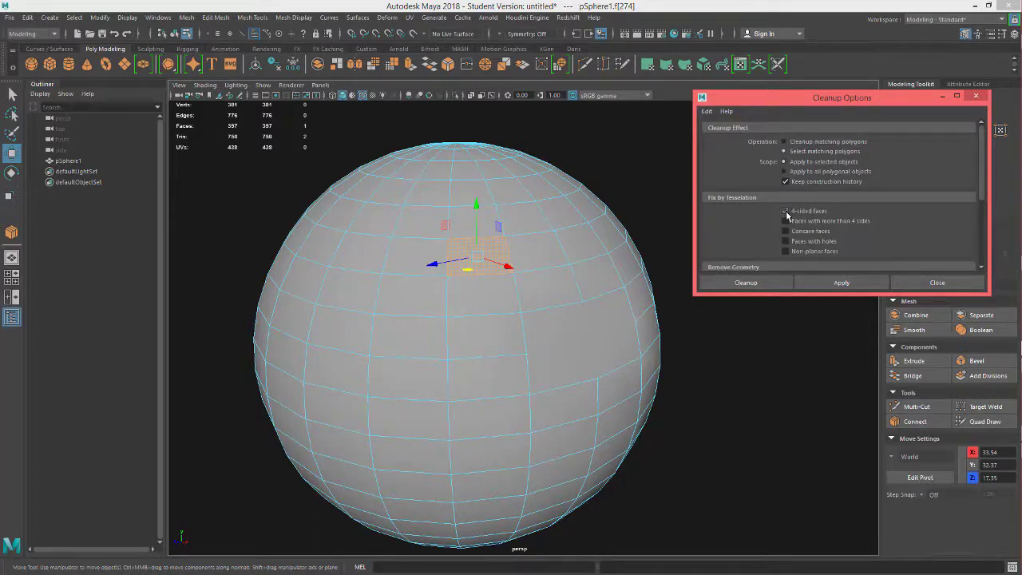
click(853, 282)
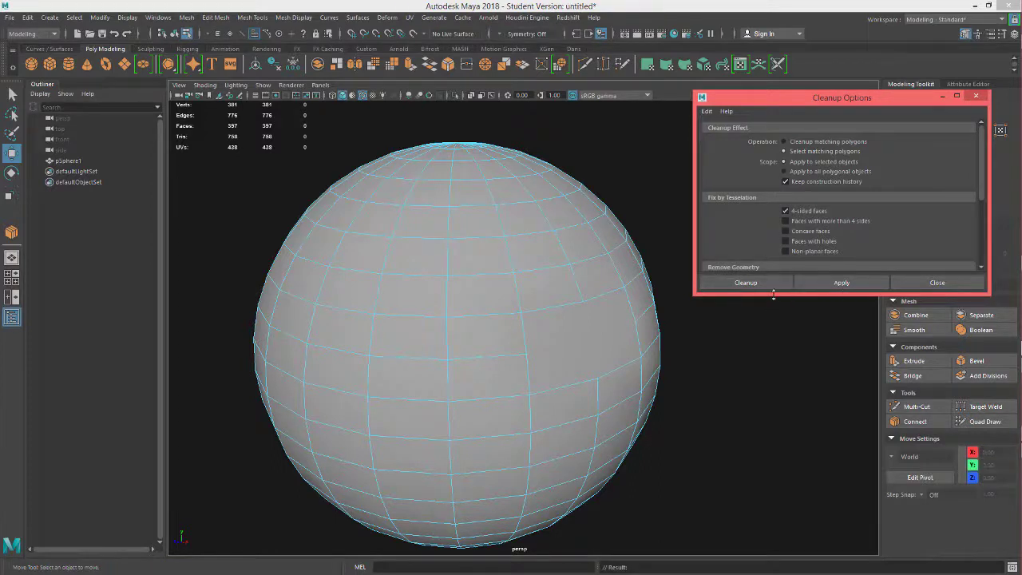
click(830, 283)
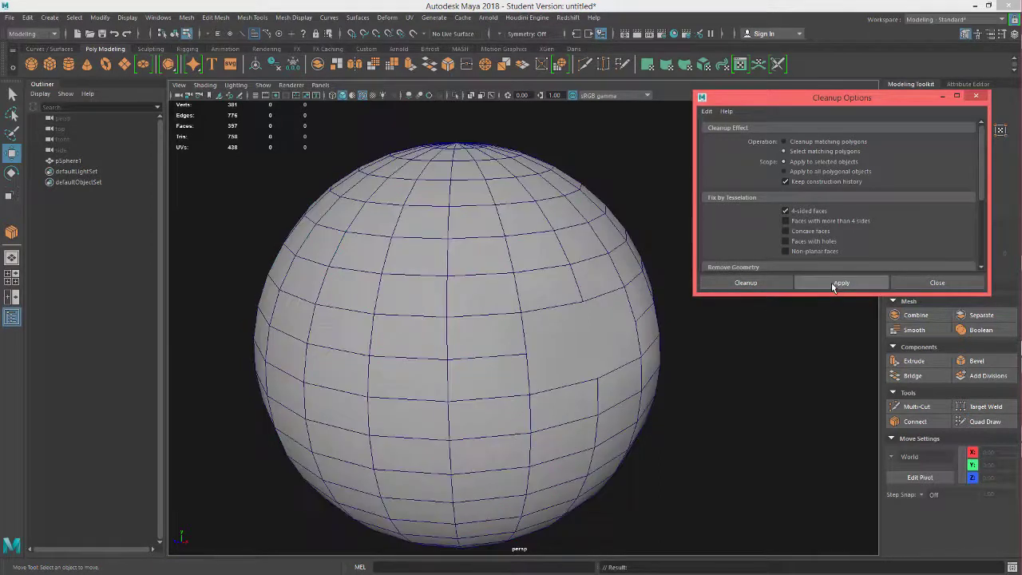
- Select the sphere and apply the 4-sided-face cleanup check to it
click(507, 267)
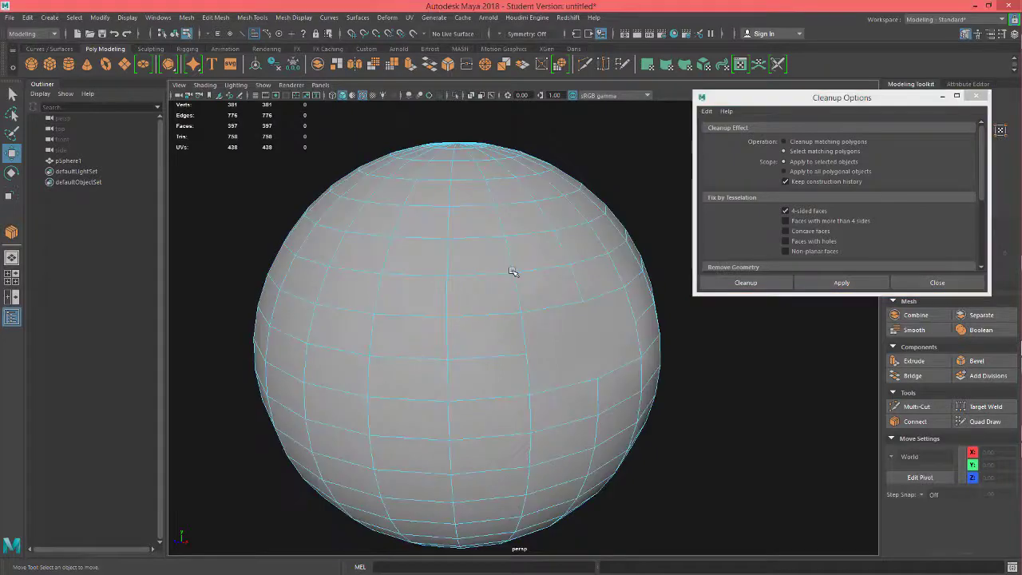
click(848, 283)
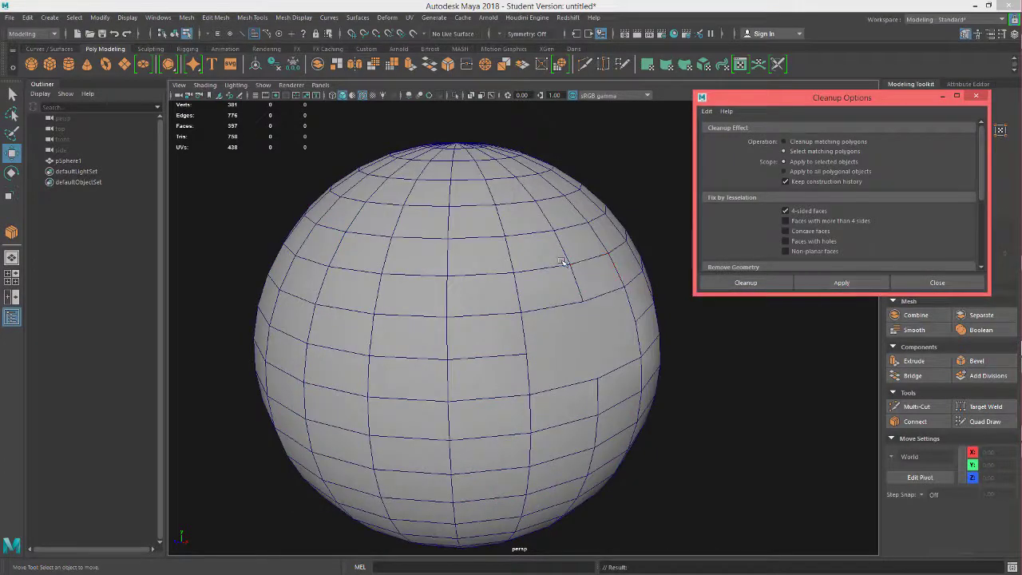
alt+drag(548, 267, 523, 257)
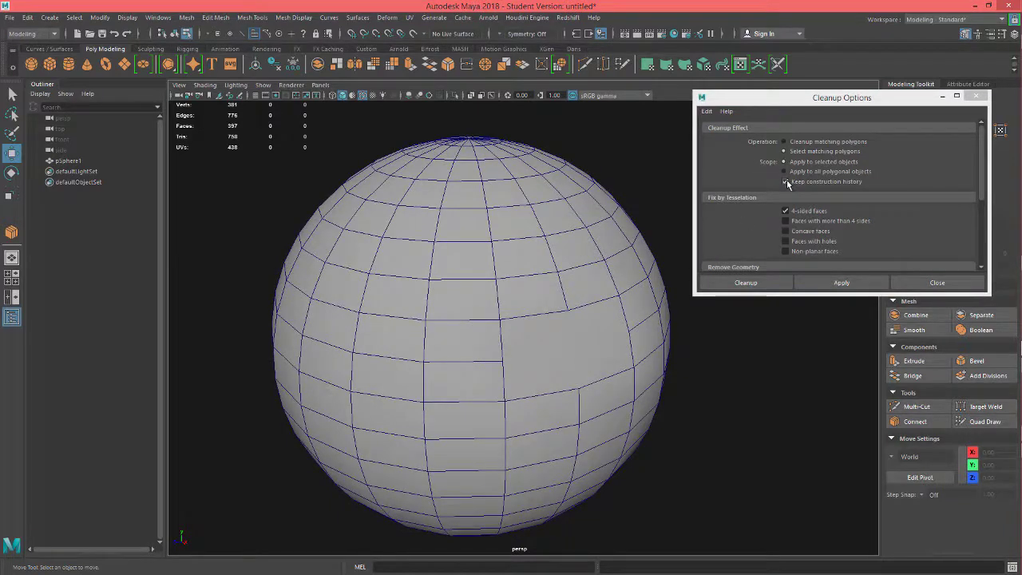
scroll(787, 184, down, 2)
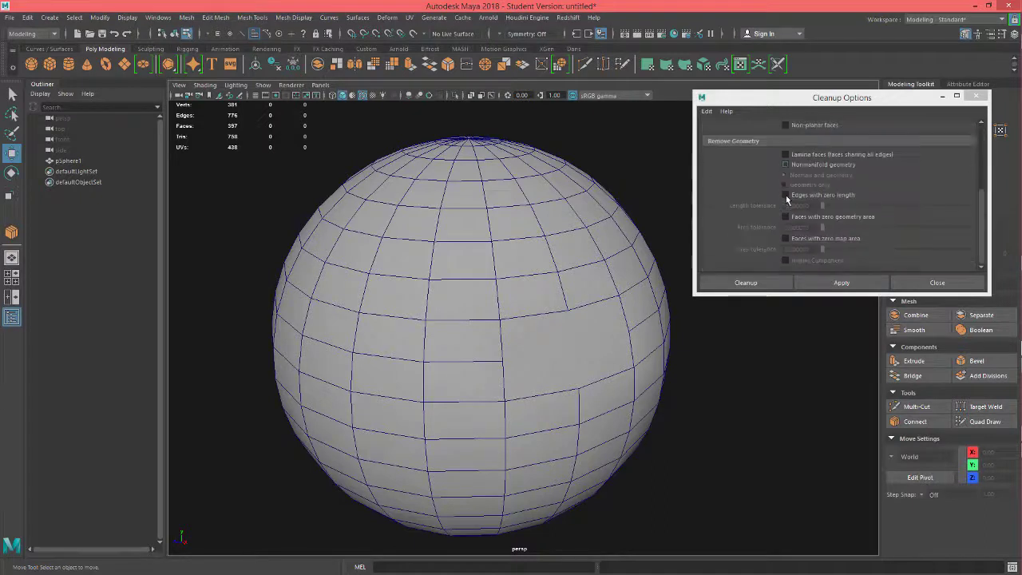
scroll(786, 200, down, 2)
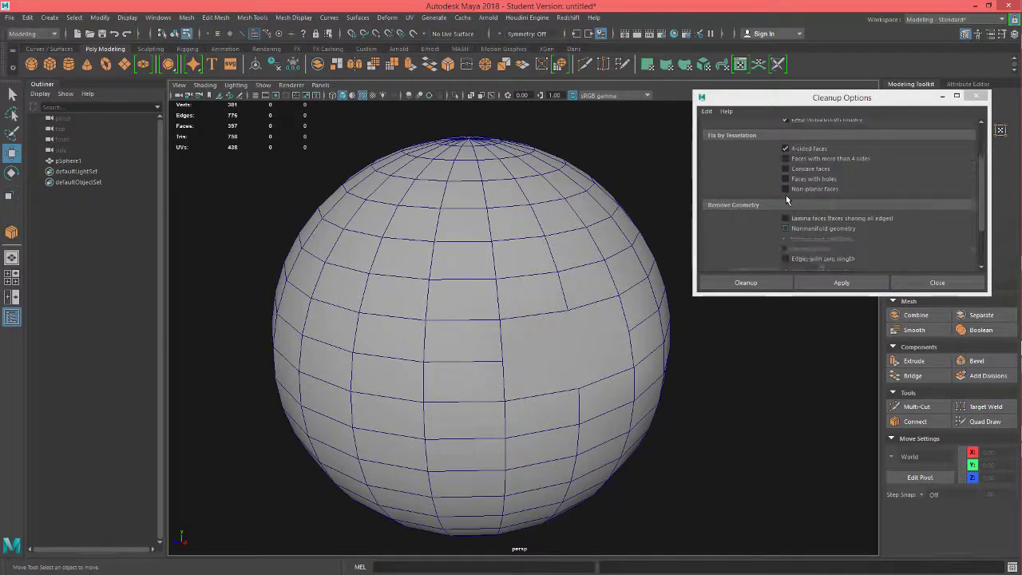
- Reselect the sphere, apply the check again, then run Cleanup to close the options
click(523, 225)
right_drag(523, 223, 521, 254)
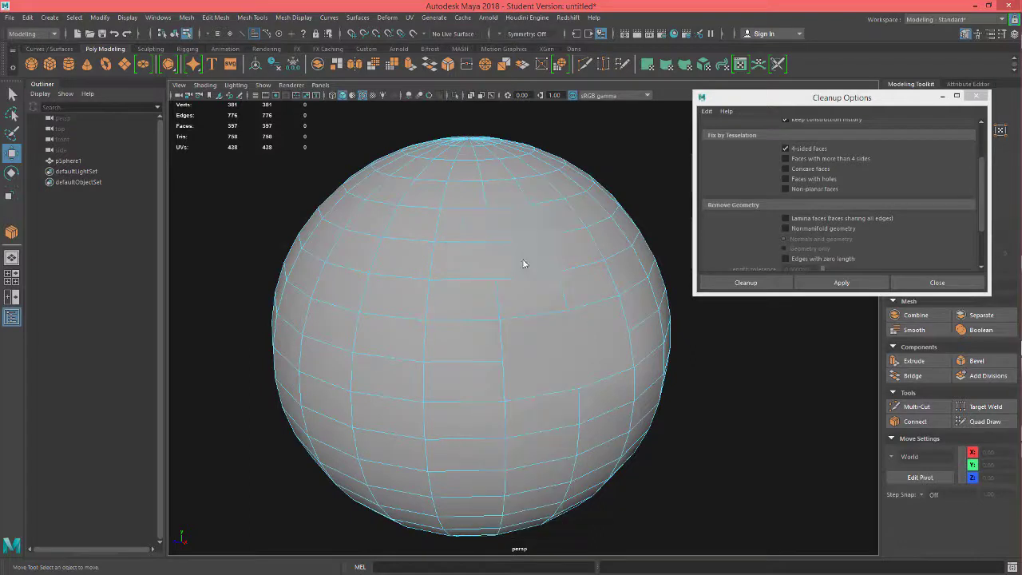
click(827, 289)
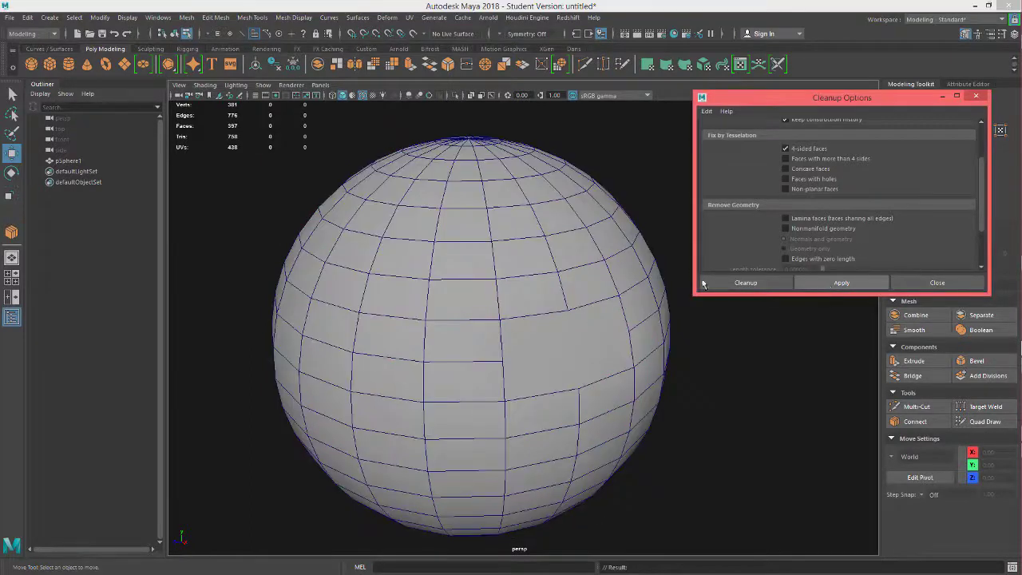
click(769, 283)
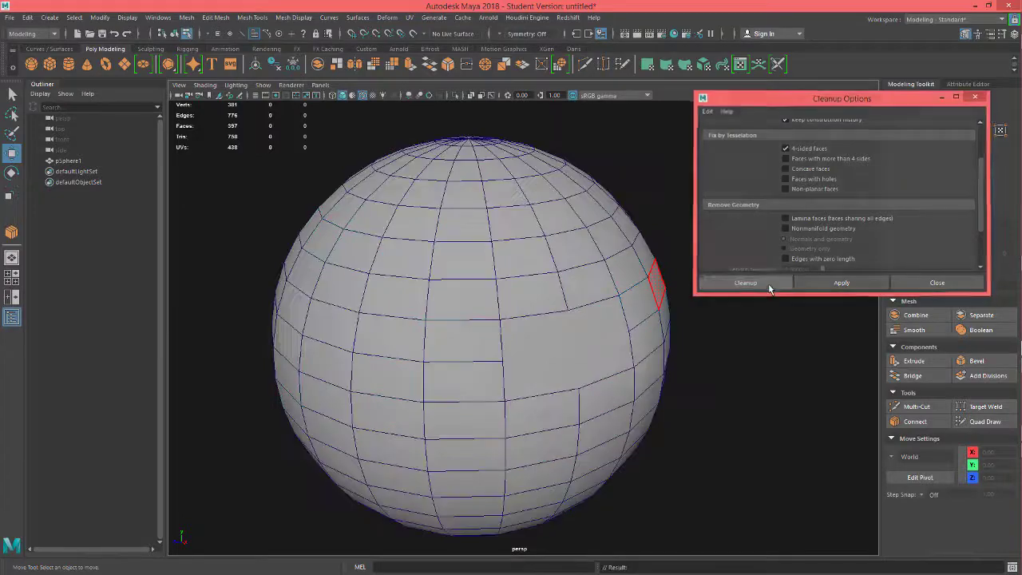
alt+drag(678, 267, 627, 261)
alt+drag(694, 297, 649, 248)
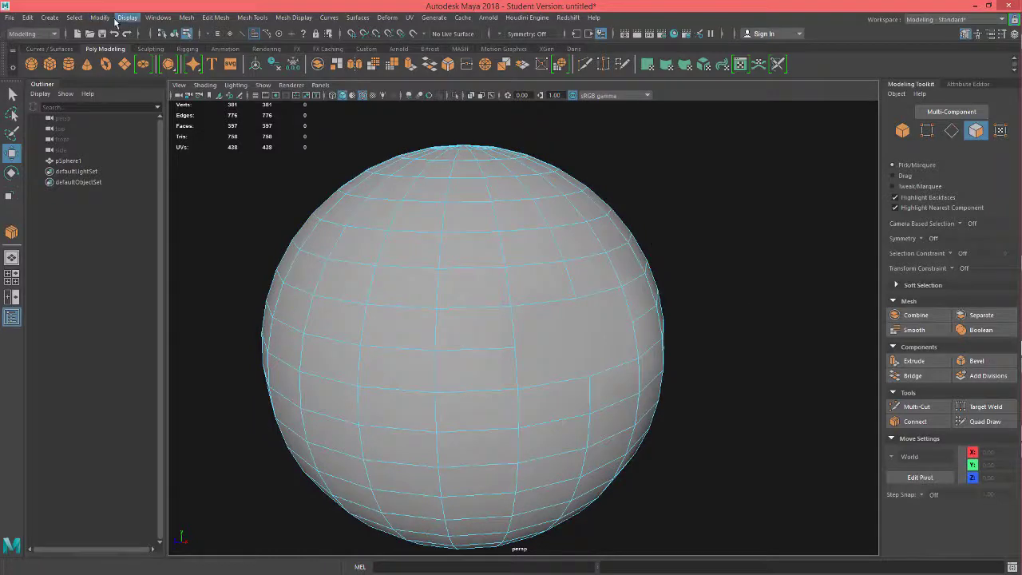
- Reopen the Cleanup options and apply the faces-with-more-than-4-sides check to the sphere
click(190, 19)
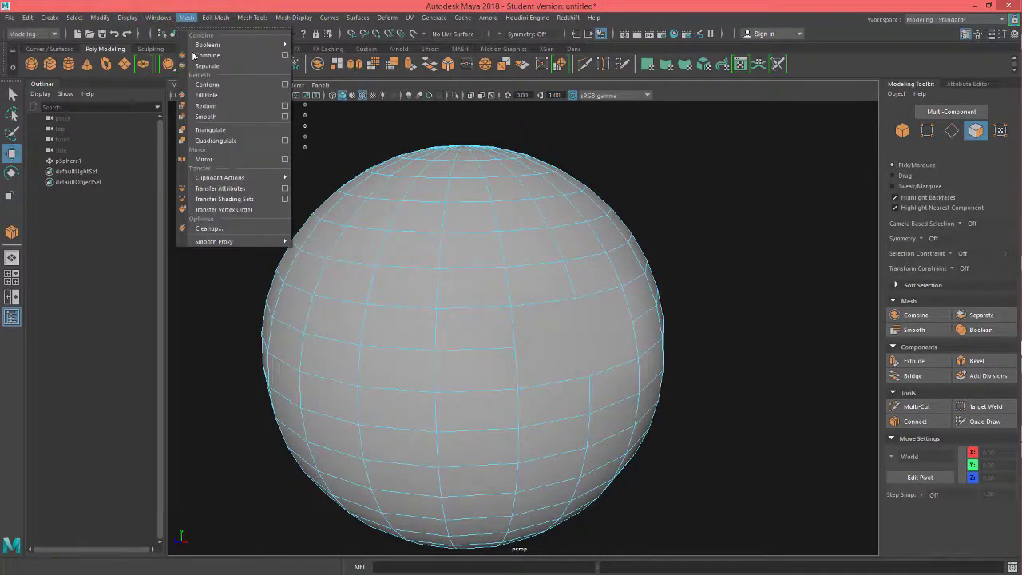
click(225, 229)
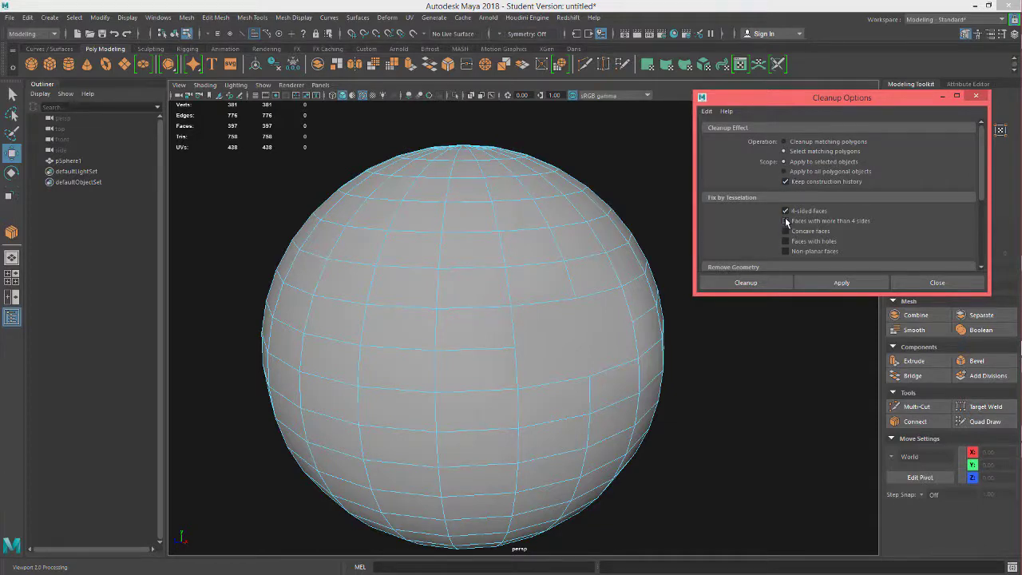
click(847, 279)
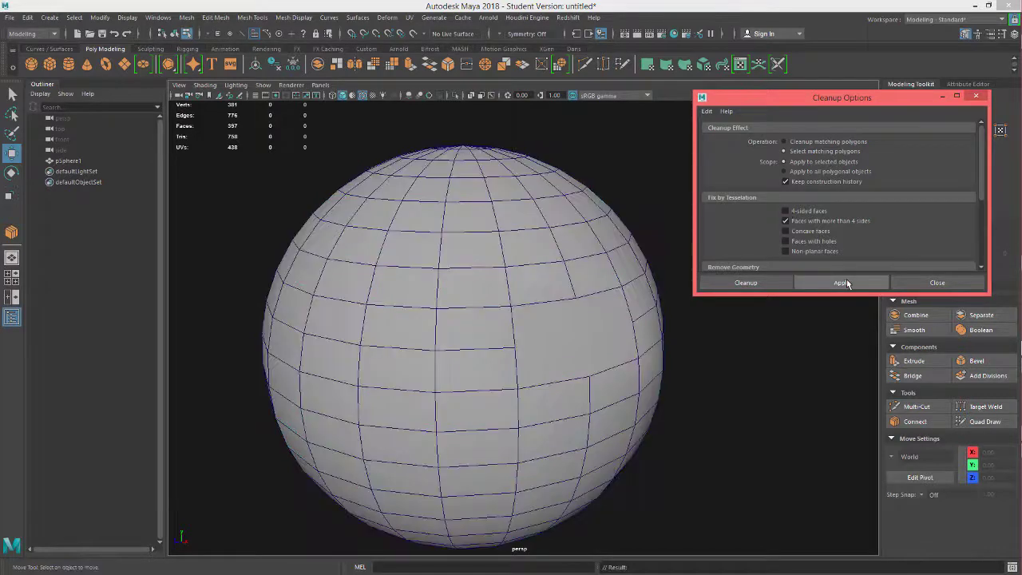
alt+drag(440, 280, 464, 293)
scroll(277, 196, down, 4)
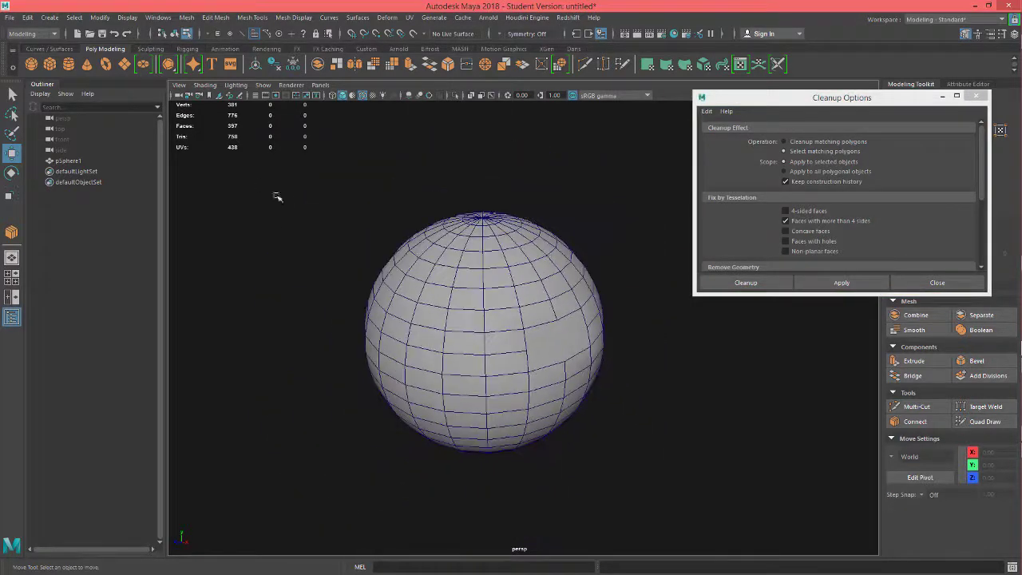
- Start a new scene, discarding the unsaved changes
click(532, 286)
click(12, 17)
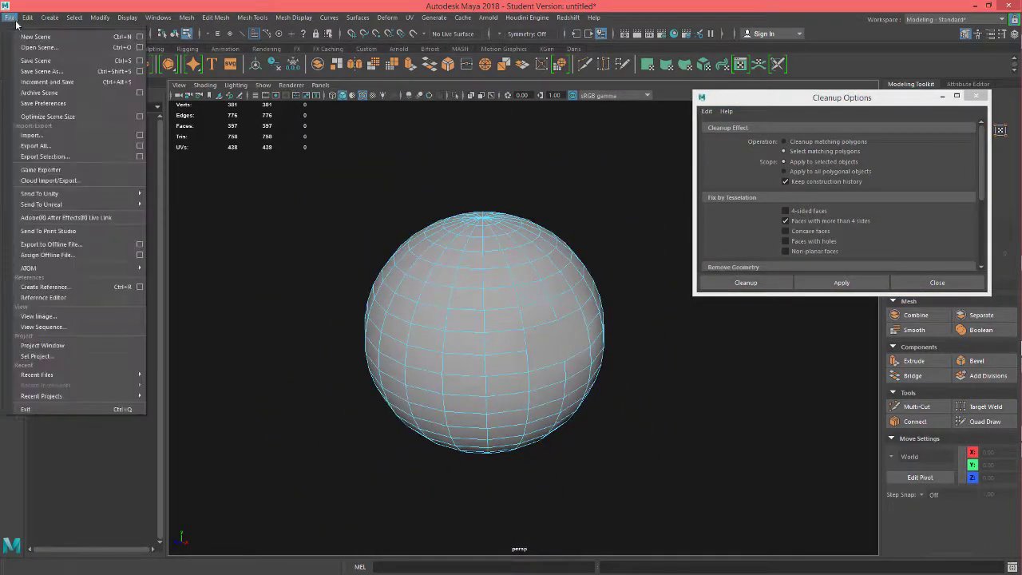
click(36, 34)
click(523, 295)
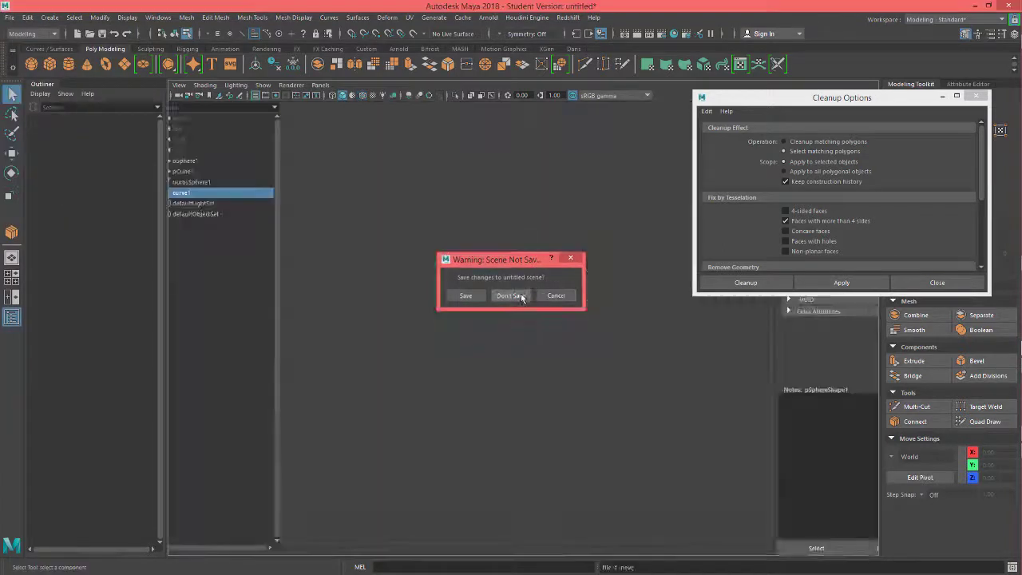
- Create a polygon sphere scaled uniformly to 48.5, hide the grid, and switch to face selection
click(30, 64)
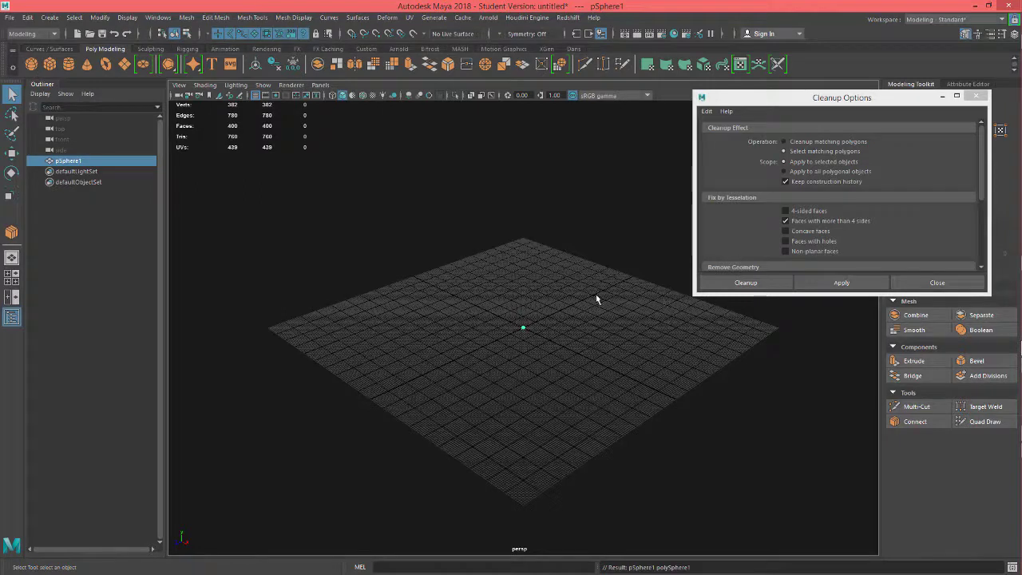
key(r)
drag(523, 328, 674, 263)
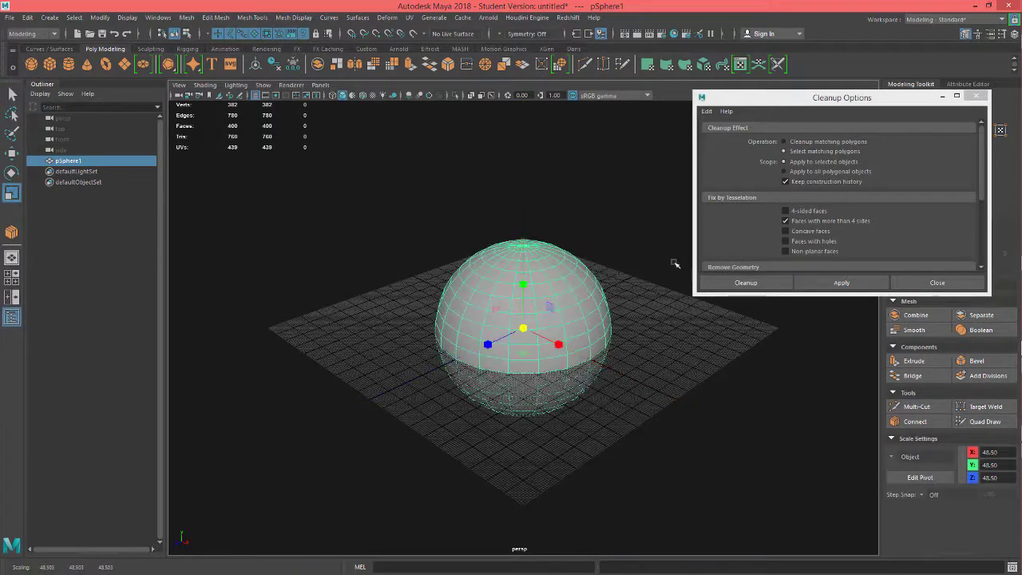
click(256, 98)
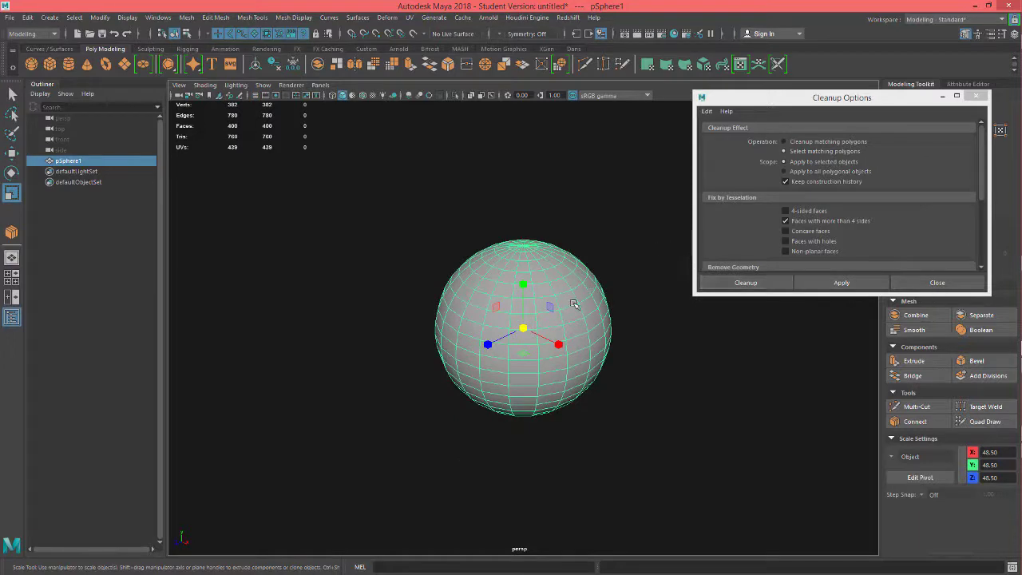
right_drag(574, 304, 579, 279)
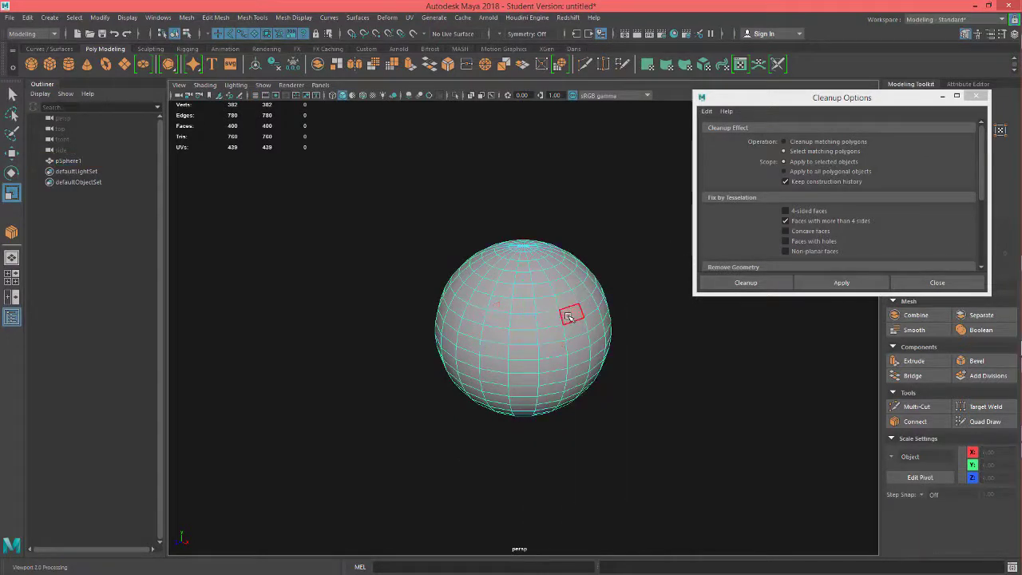
- Select a face on the new sphere and apply the current cleanup check
click(568, 317)
click(845, 283)
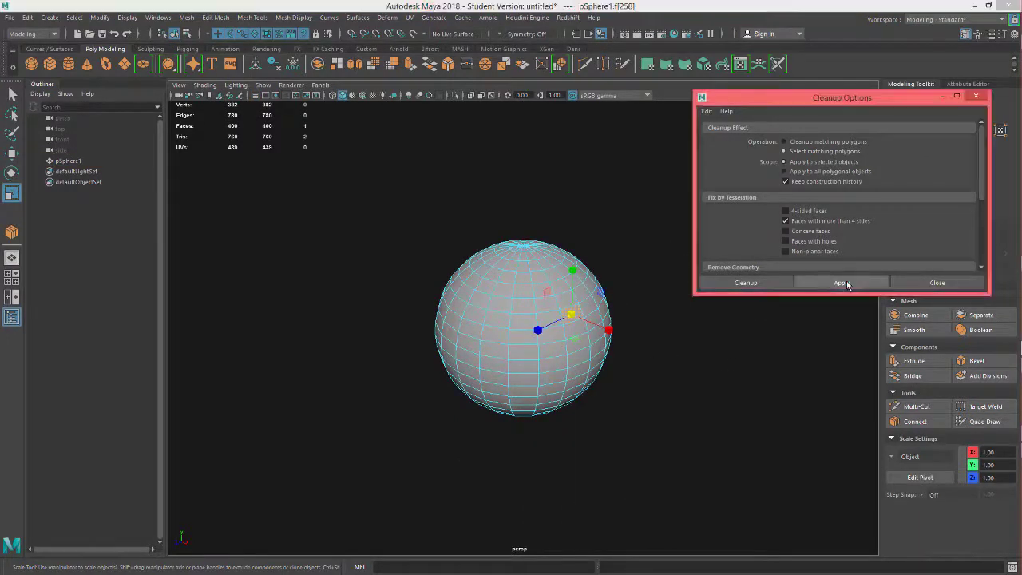
click(749, 365)
click(575, 307)
alt+drag(644, 349, 618, 347)
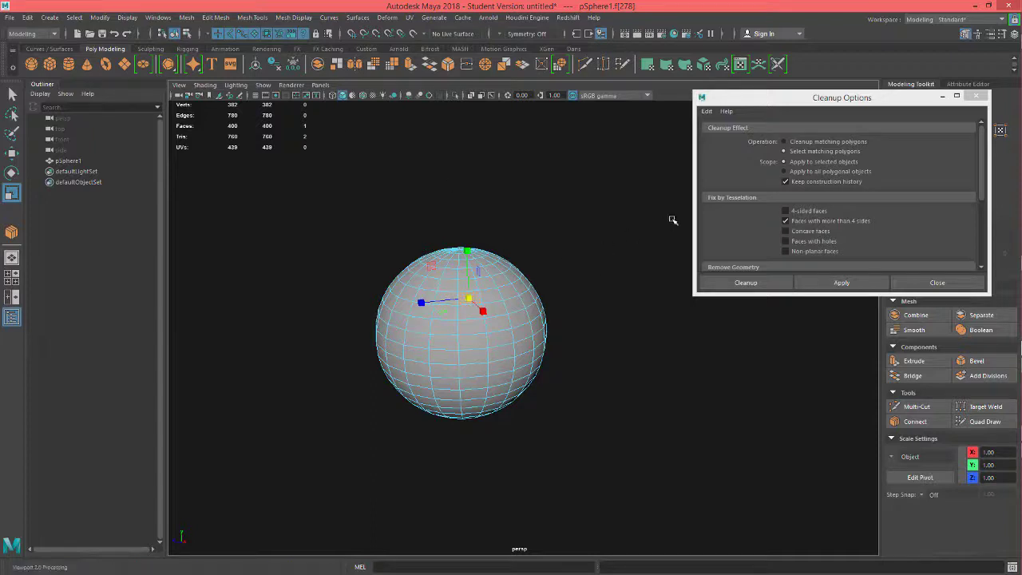
- Switch the check to 4-sided faces only and apply, selecting 360 quads f[0:359]
click(785, 220)
click(785, 210)
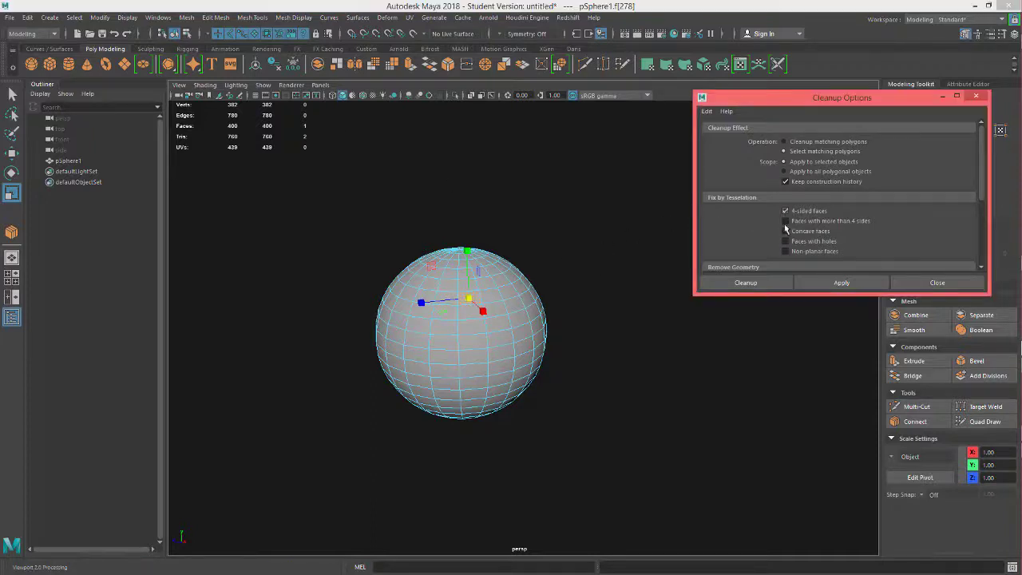
click(841, 283)
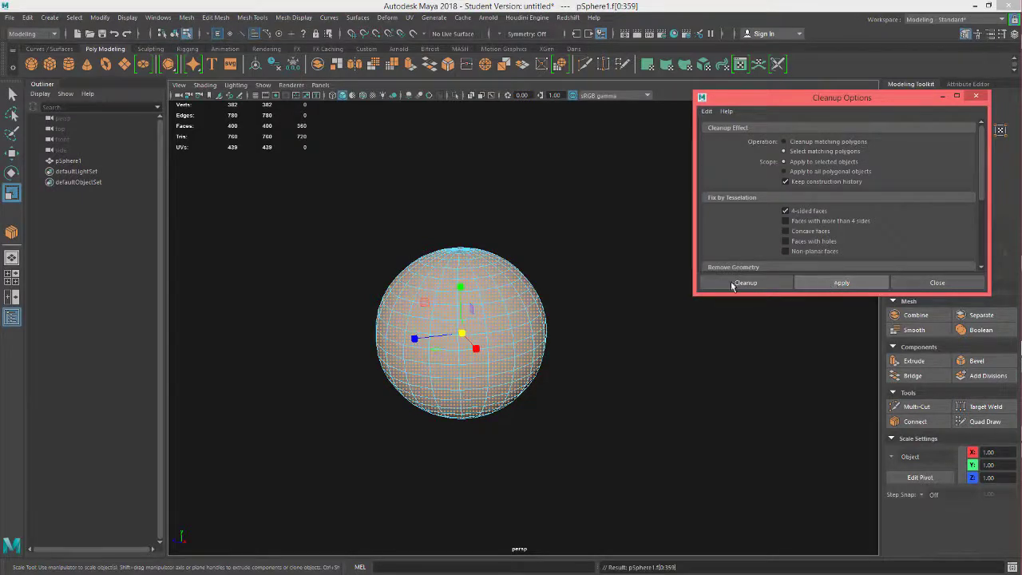
alt+drag(641, 291, 645, 317)
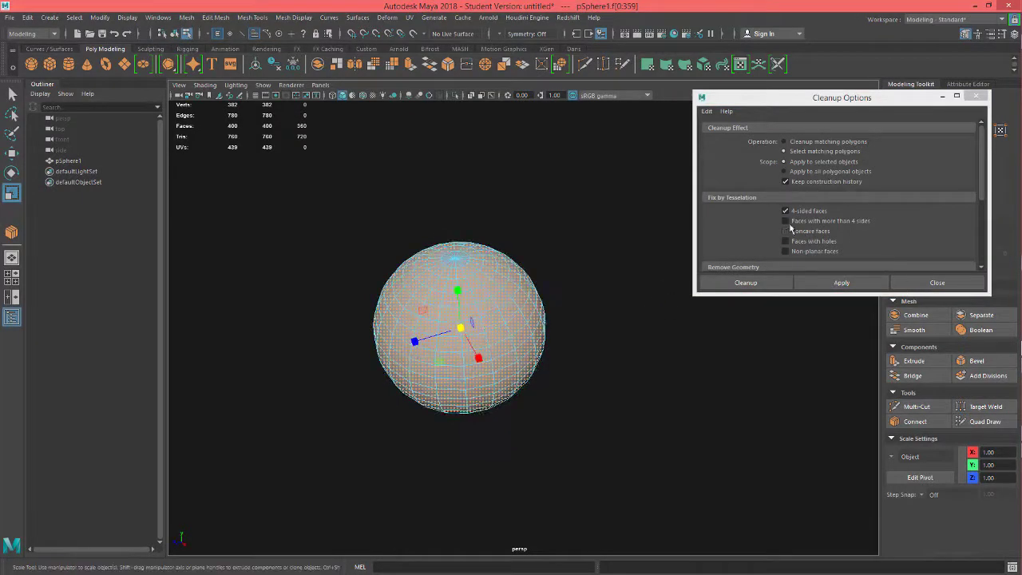
alt+right_drag(527, 228, 698, 217)
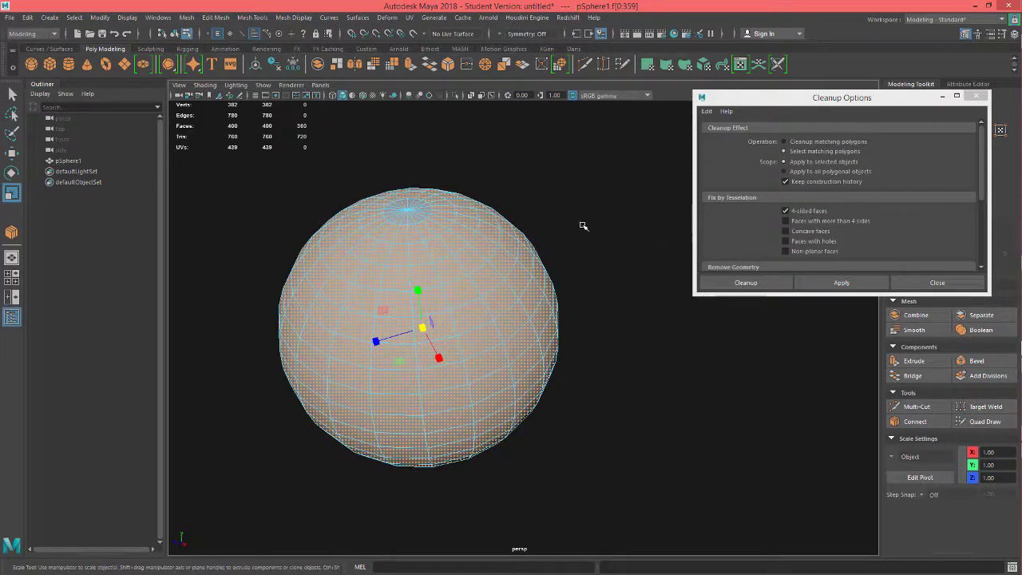
mouse_move(583, 226)
alt+mouse_down()
mouse_move(598, 256)
mouse_move(591, 210)
mouse_move(603, 228)
alt+mouse_up()
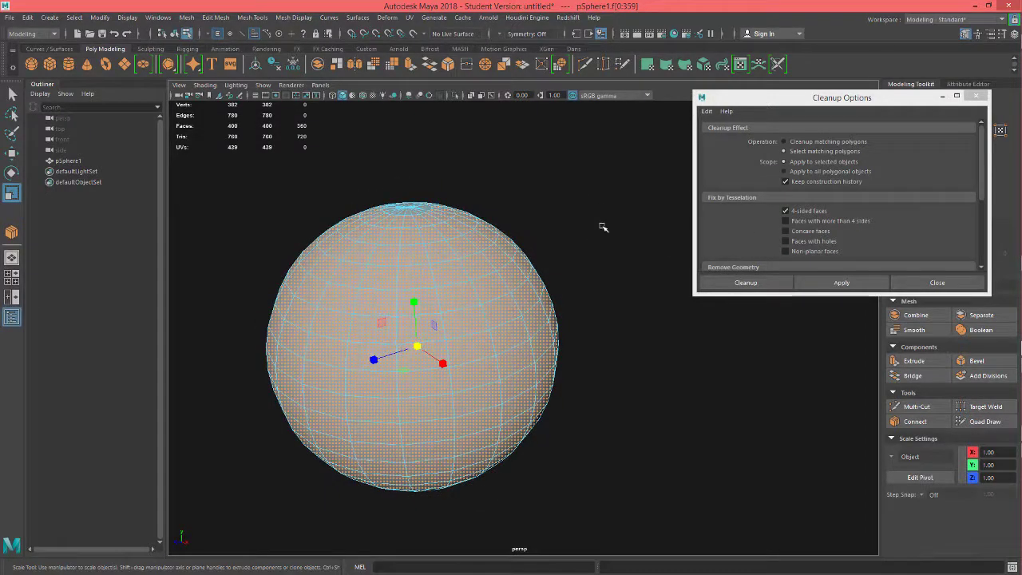
alt+drag(586, 274, 665, 342)
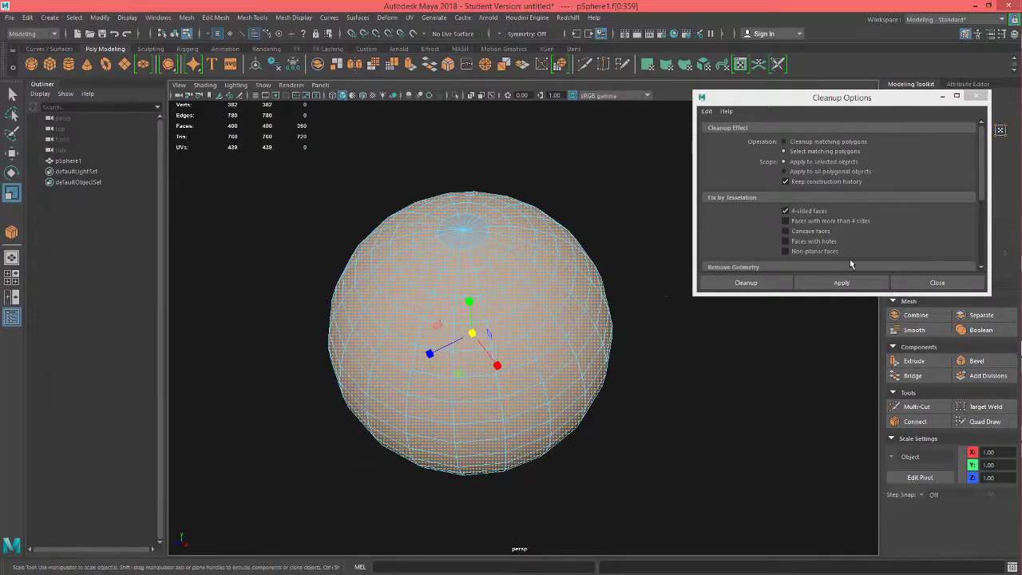
alt+drag(649, 396, 663, 381)
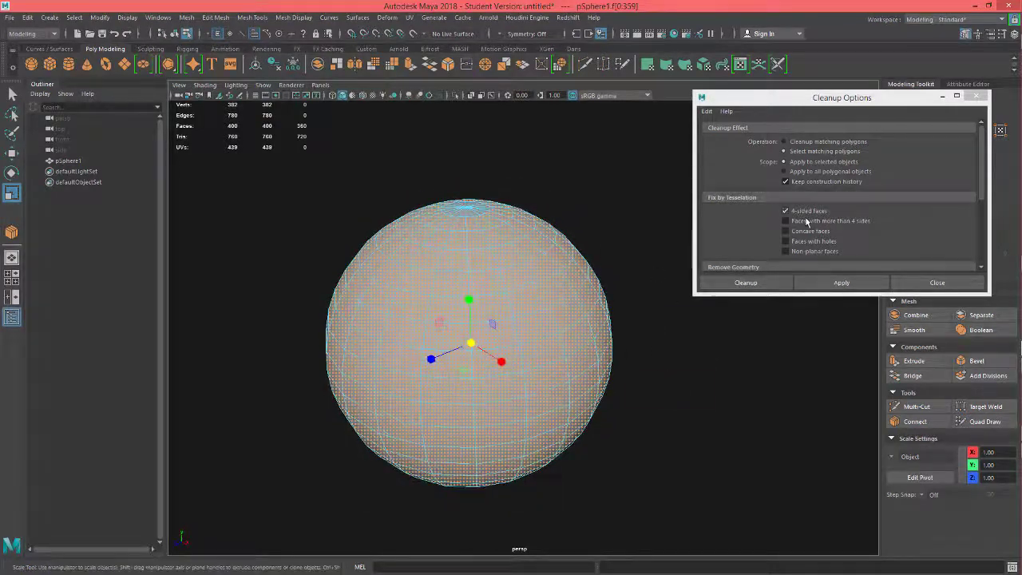
alt+drag(609, 216, 582, 242)
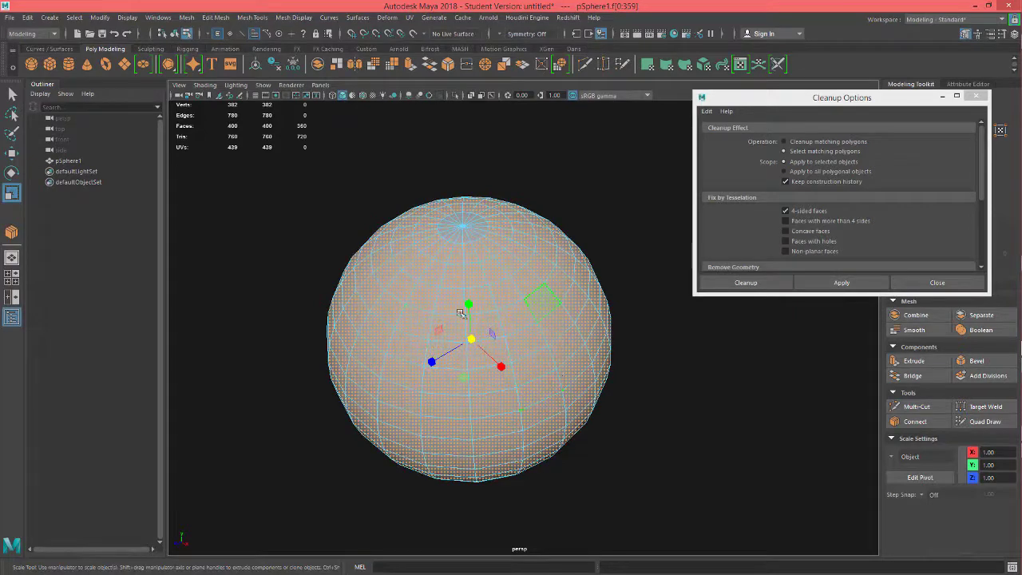
alt+drag(662, 418, 620, 353)
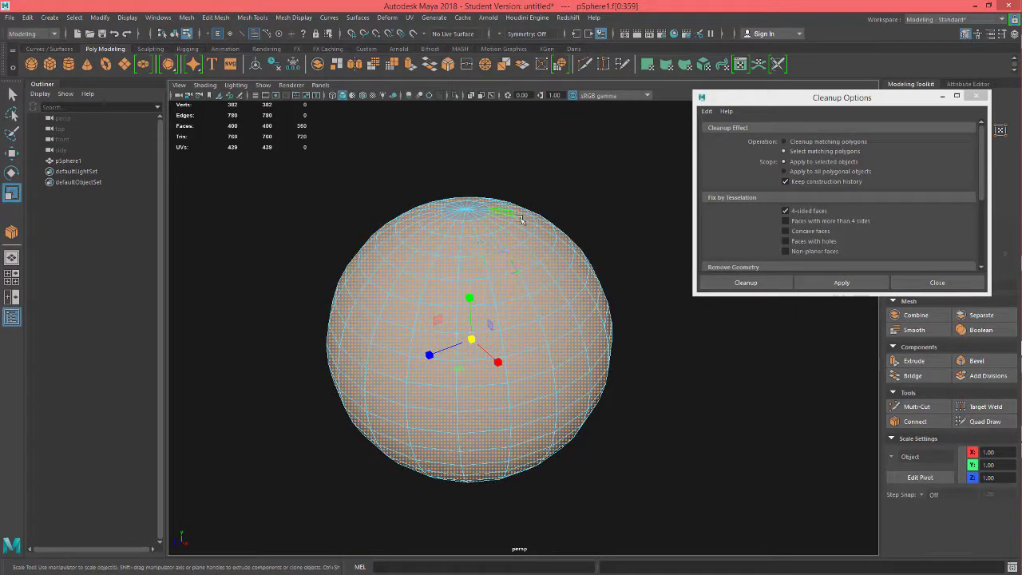
- Restore the quad selection with Ctrl+Z and invert it to the 40 pole triangles f[360:399]
click(73, 18)
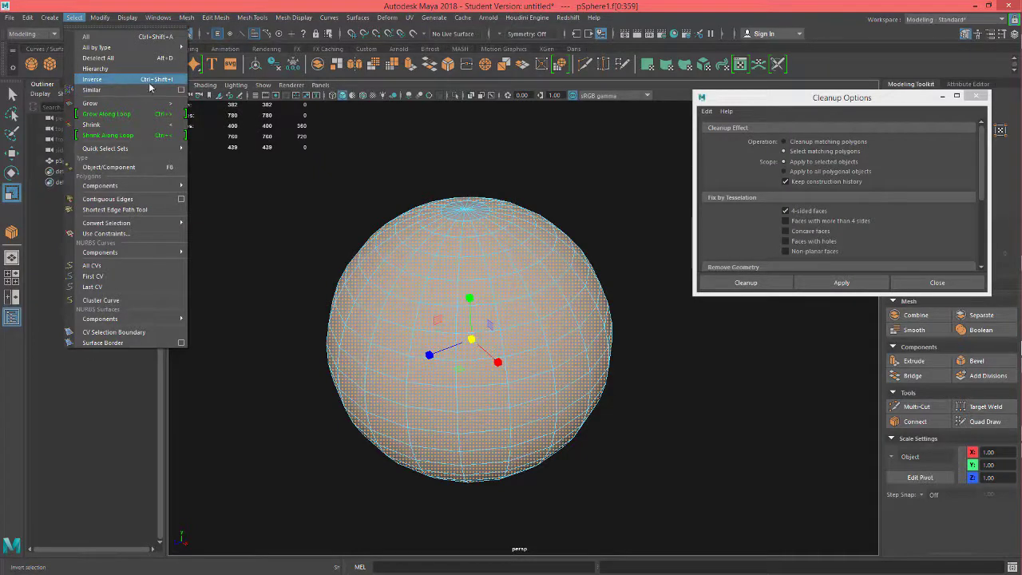
click(450, 135)
click(451, 135)
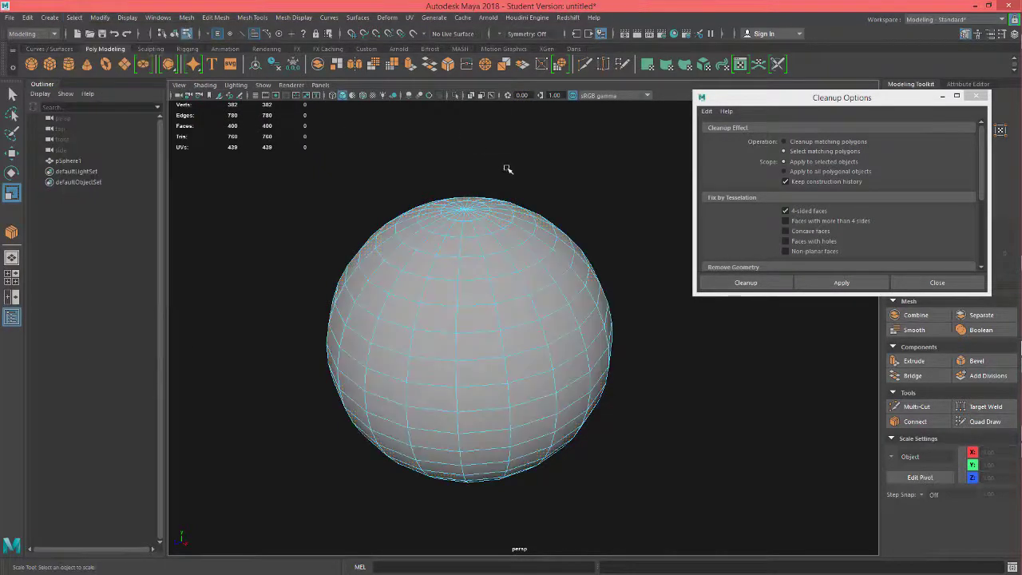
key(ctrl+z)
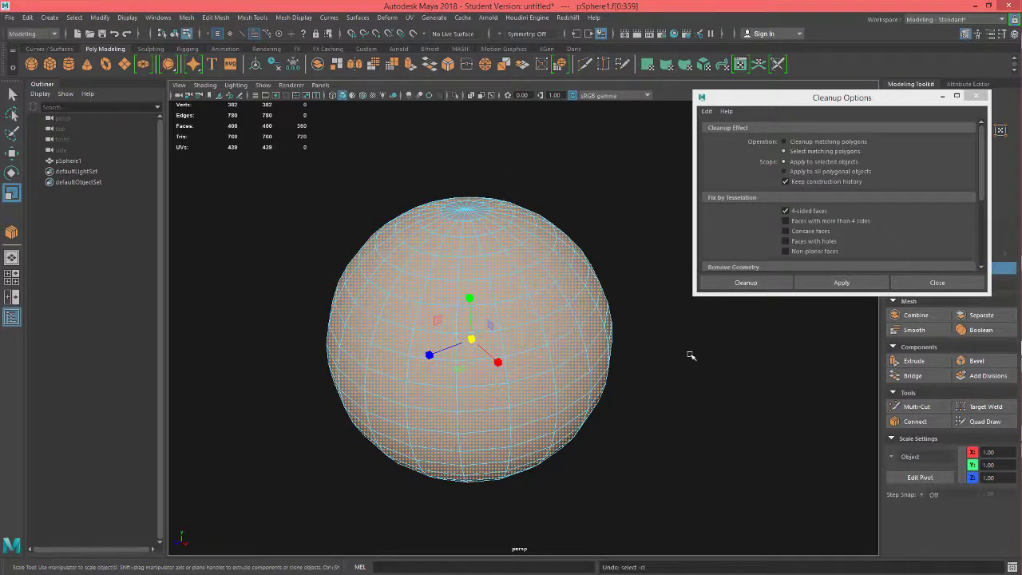
key(g)
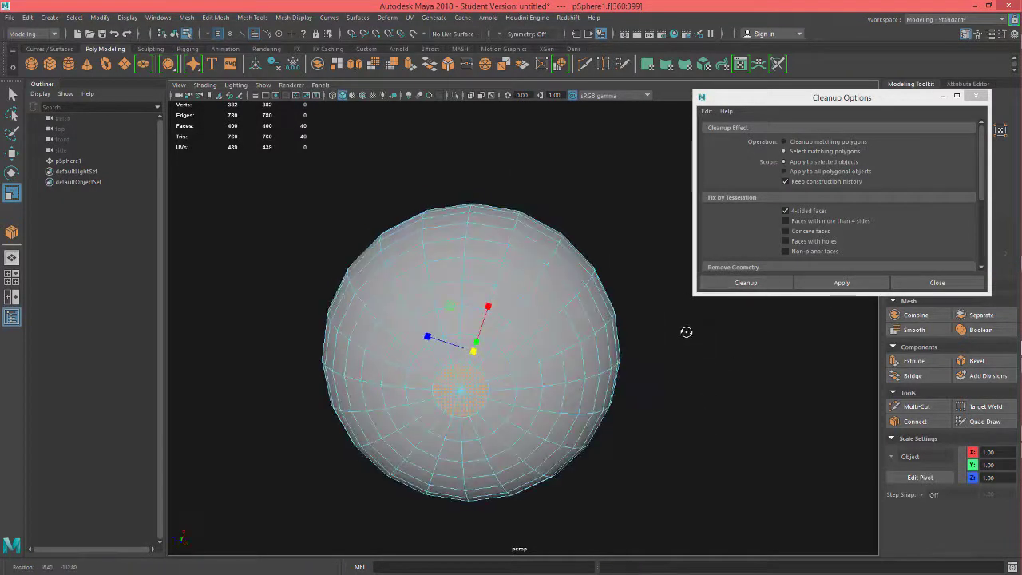
- Delete two adjacent edges on the sphere to create an n-gon
right_drag(527, 264, 583, 239)
click(542, 319)
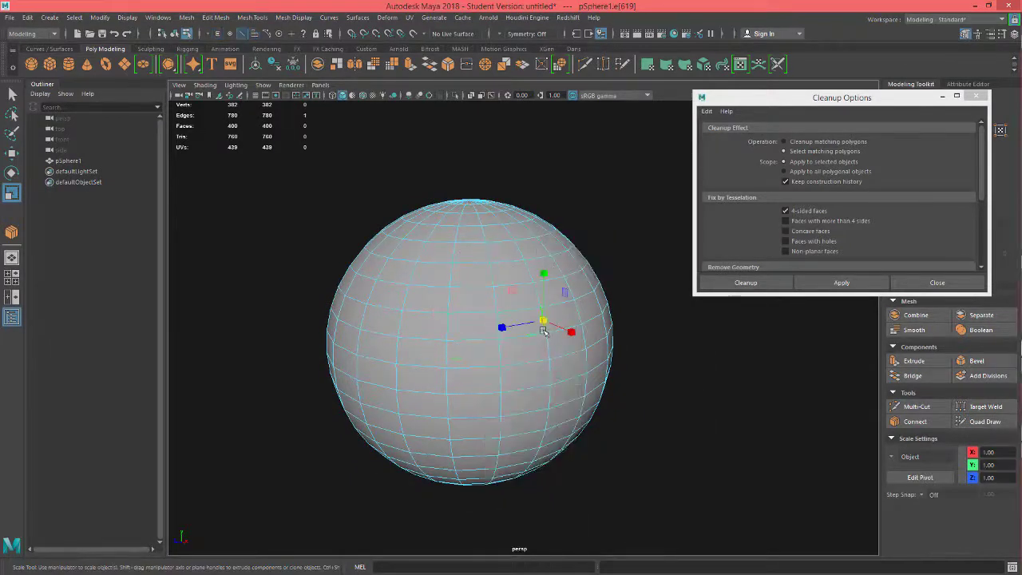
shift+click(526, 337)
key(Delete)
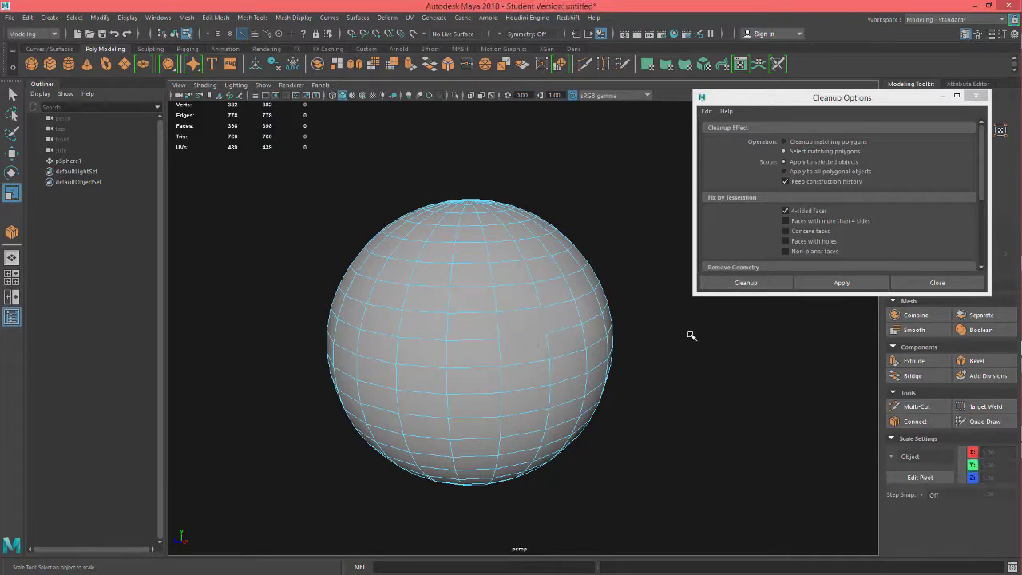
- Apply the 4-sided-face cleanup and invert the selection to the 41 non-quad faces
click(841, 283)
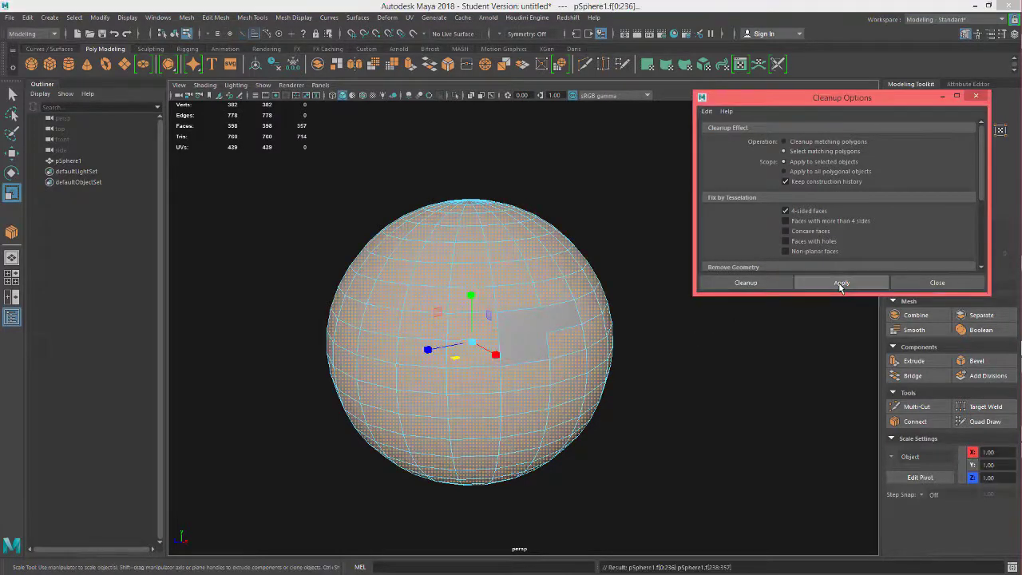
mouse_move(766, 386)
alt+mouse_down()
mouse_move(759, 434)
mouse_move(748, 349)
mouse_move(751, 367)
mouse_move(775, 365)
mouse_move(768, 372)
alt+mouse_up()
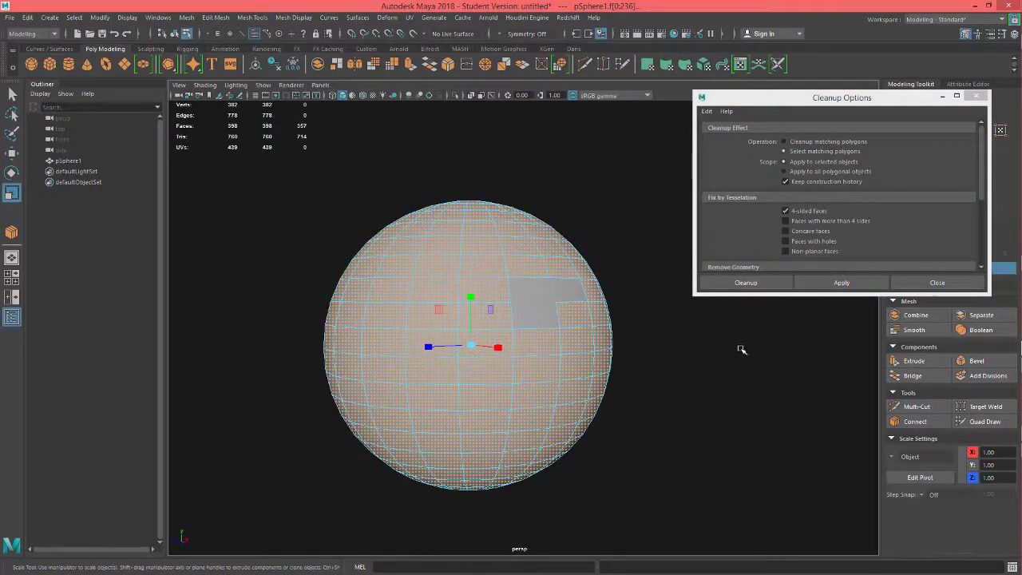
key(ctrl+i)
alt+drag(741, 349, 744, 434)
alt+right_drag(728, 403, 703, 425)
alt+drag(702, 425, 660, 413)
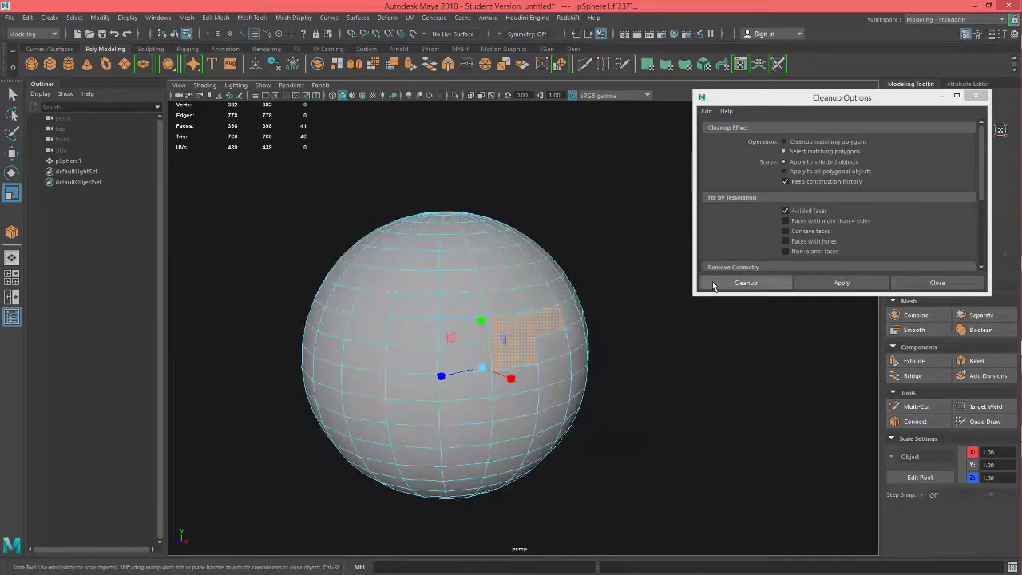
- Close the Cleanup options and clear the face selection
click(934, 284)
alt+drag(542, 376, 652, 353)
alt+middle_drag(645, 395, 703, 342)
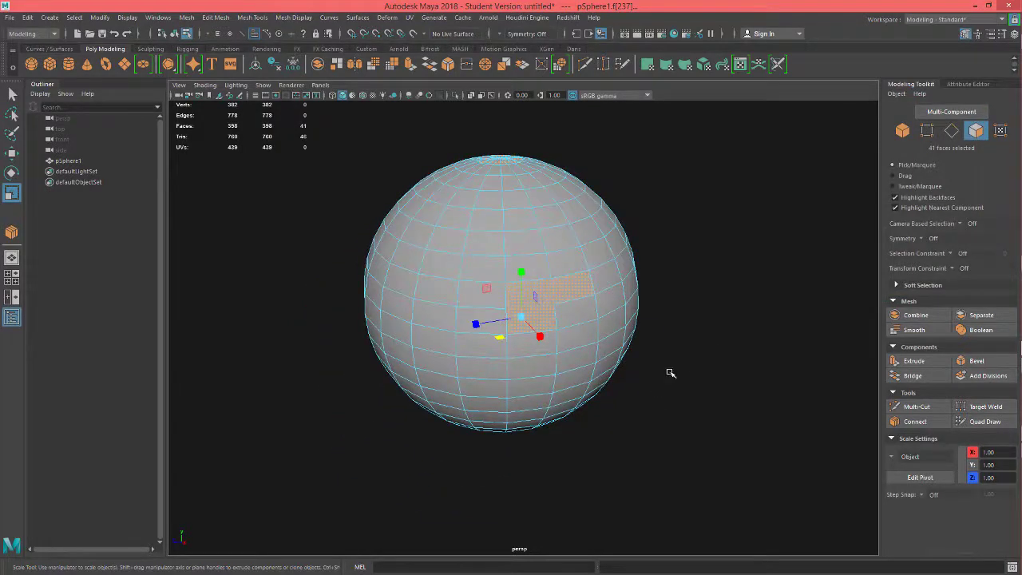
alt+drag(748, 426, 753, 386)
click(762, 376)
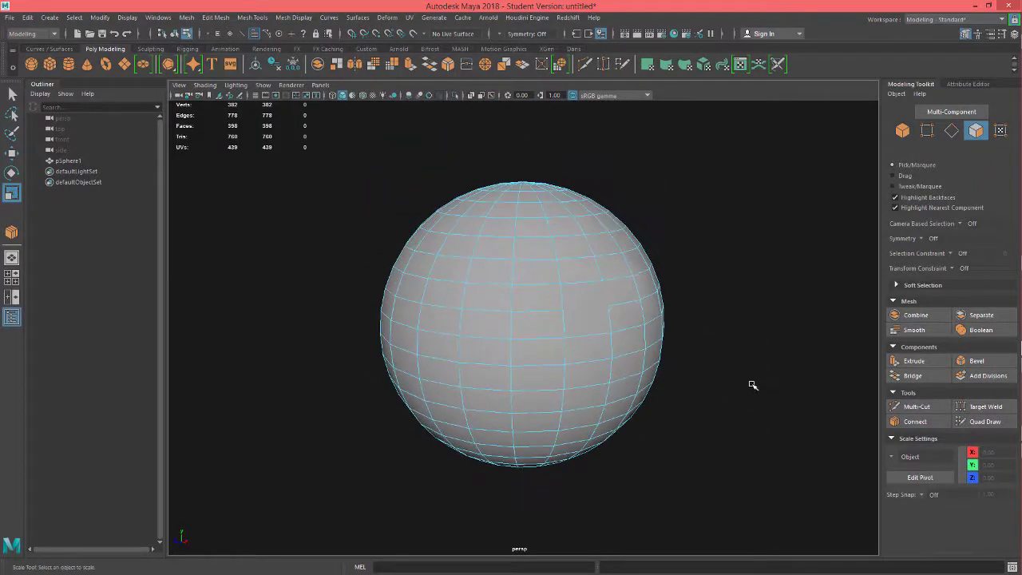